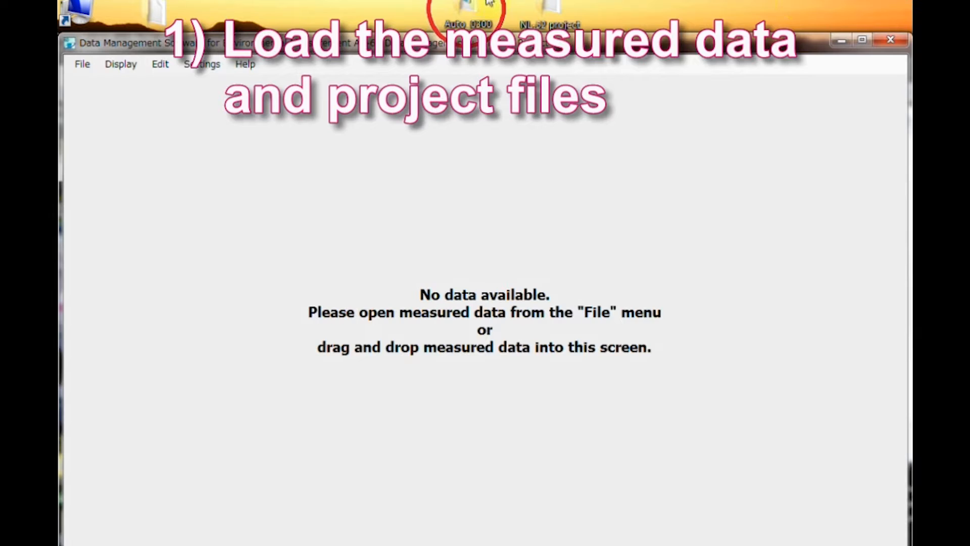
Step: Load the Auto_0300 measured data from the desktop into the data management software
{"action": "left_click_drag", "start_coordinate": [468, 6], "coordinate": [354, 132]}
{"action": "left_click_drag", "start_coordinate": [289, 265], "coordinate": [288, 271]}
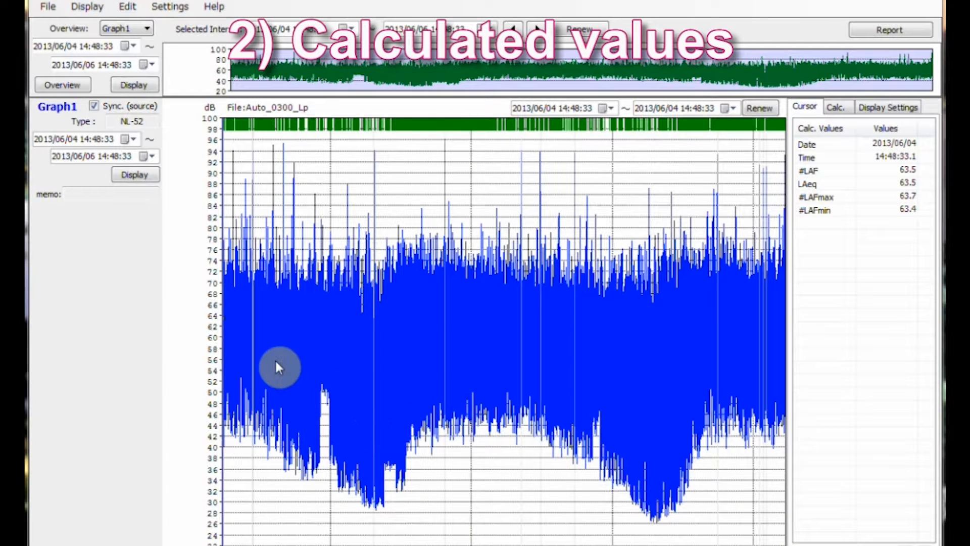
Step: Calculate the values for the graph interval from 2013/06/04 19:04:59 to 2013/06/05 20:43:37
{"action": "left_click_drag", "start_coordinate": [275, 365], "coordinate": [574, 378]}
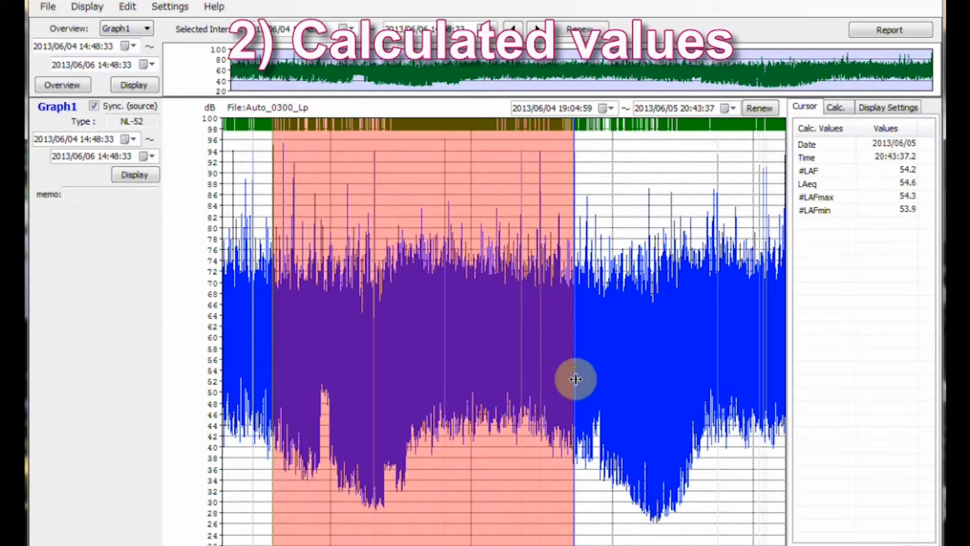
{"action": "right_click", "coordinate": [576, 382]}
{"action": "left_click", "coordinate": [579, 389]}
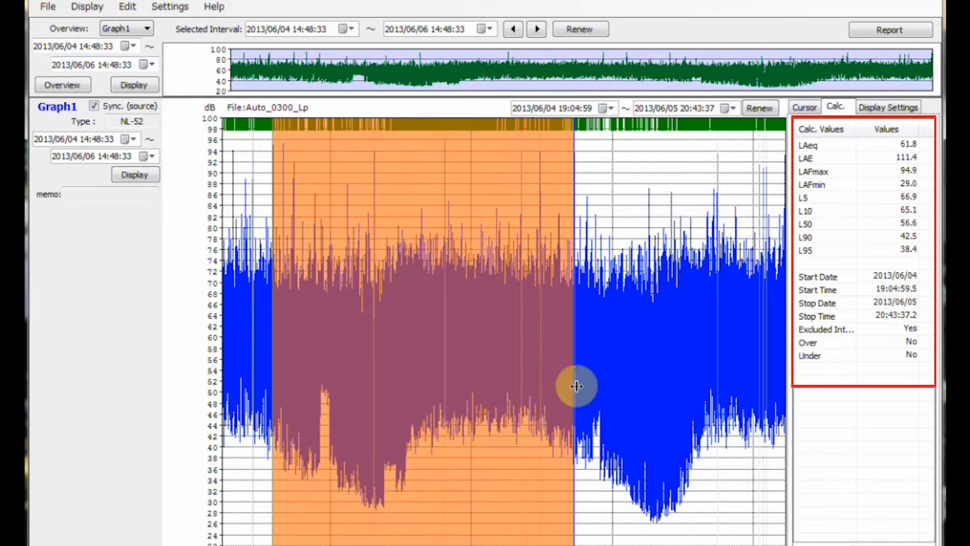
Step: Show the LAF, LAFmax and LAFmin curves on the graph in addition to LAeq
{"action": "left_click", "coordinate": [898, 109]}
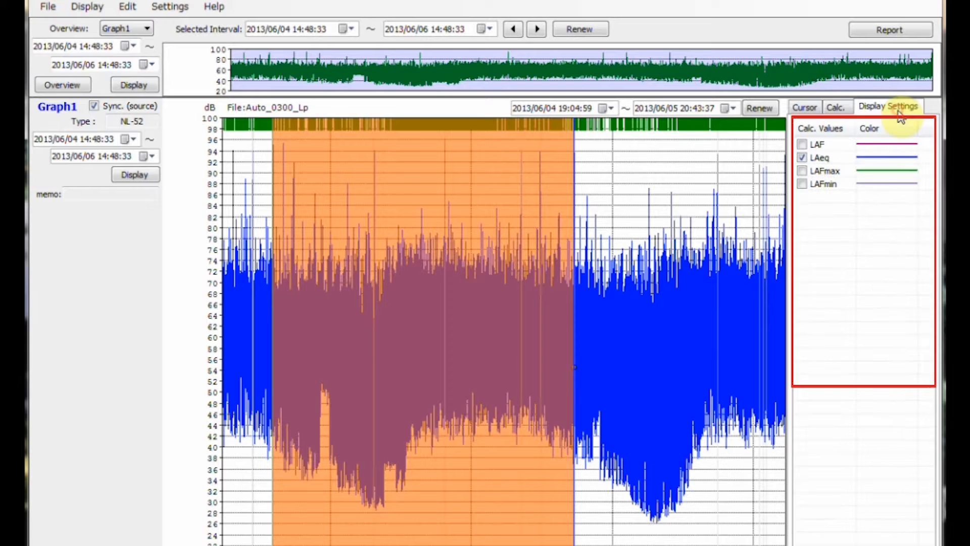
{"action": "left_click", "coordinate": [801, 145]}
{"action": "left_click", "coordinate": [802, 170]}
{"action": "left_click", "coordinate": [802, 184]}
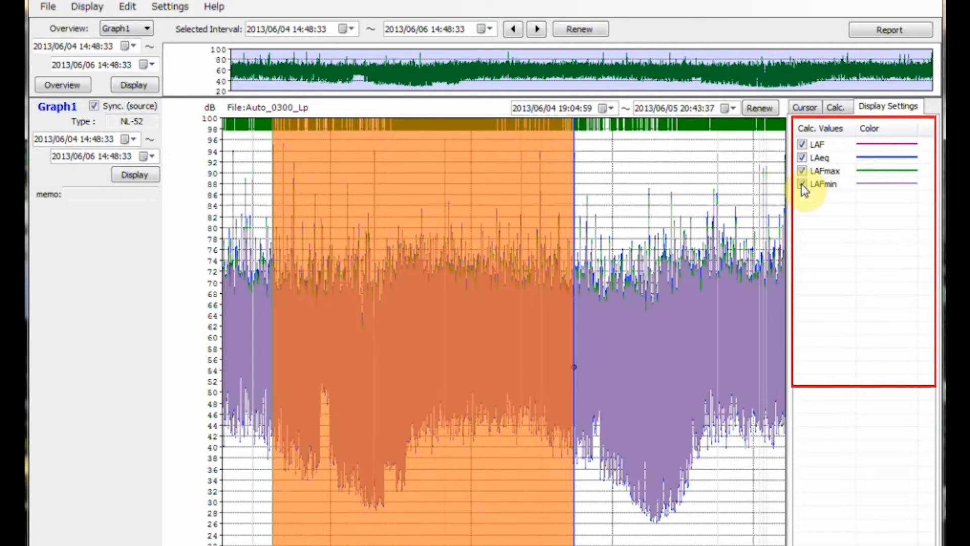
Step: Hide the LAFmin, LAFmax and LAF curves, keeping only LAeq on the graph
{"action": "left_click", "coordinate": [802, 183]}
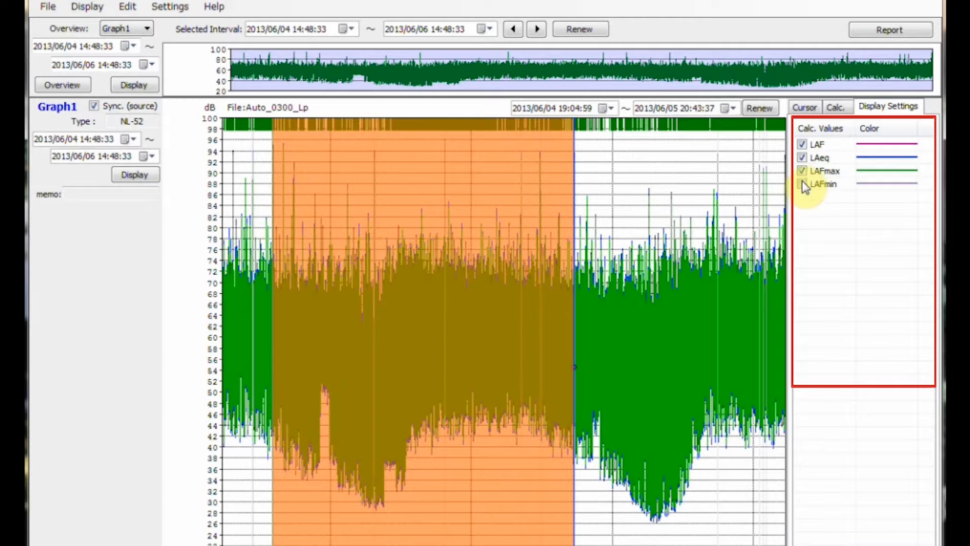
{"action": "left_click", "coordinate": [802, 171]}
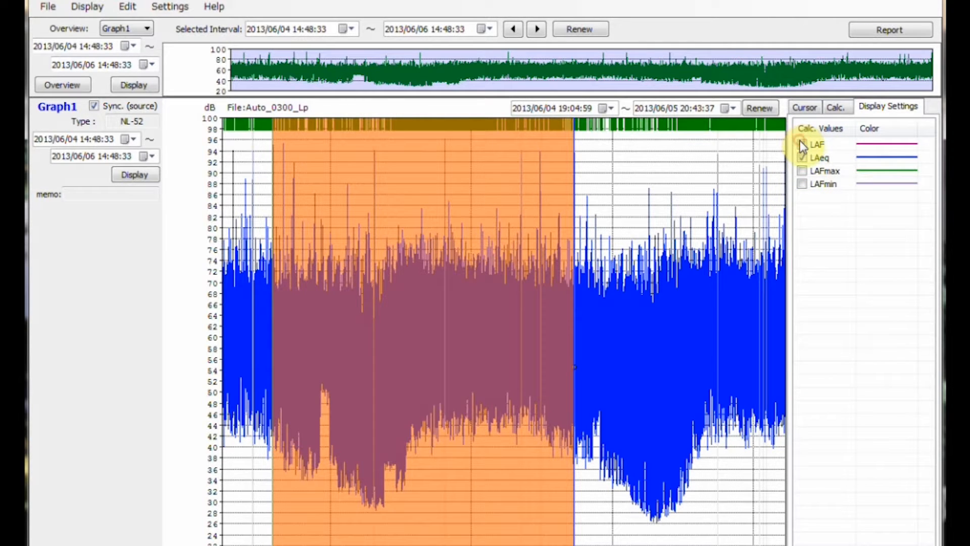
{"action": "left_click", "coordinate": [802, 145]}
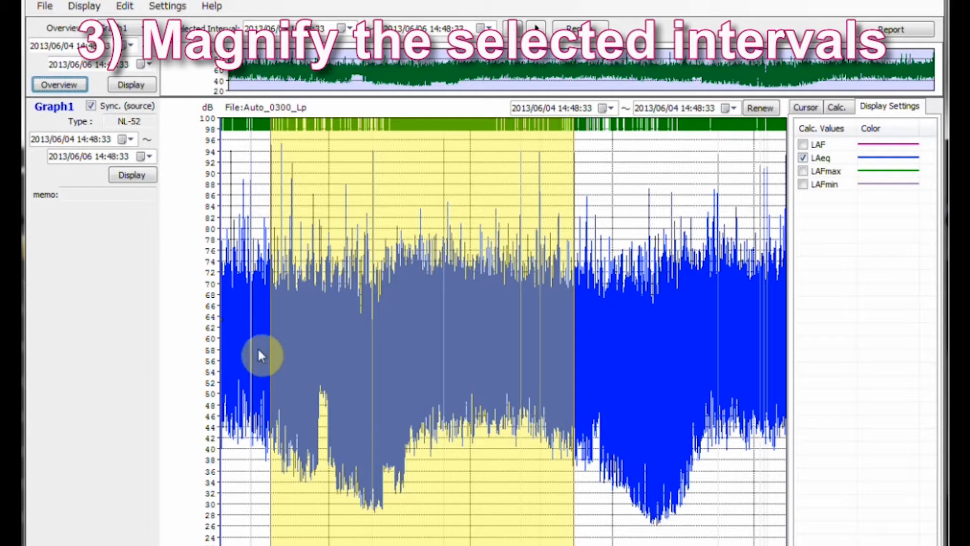
Step: Magnify the graph interval on 2013/06/04 from 18:01:52 to 22:41:58
{"action": "left_click_drag", "start_coordinate": [259, 350], "coordinate": [314, 352]}
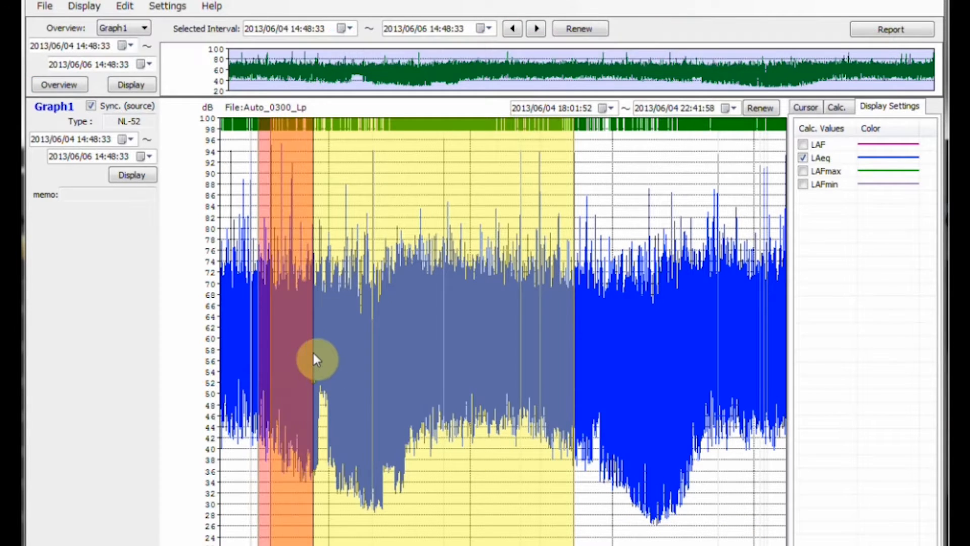
{"action": "right_click", "coordinate": [313, 352]}
{"action": "left_click", "coordinate": [336, 377]}
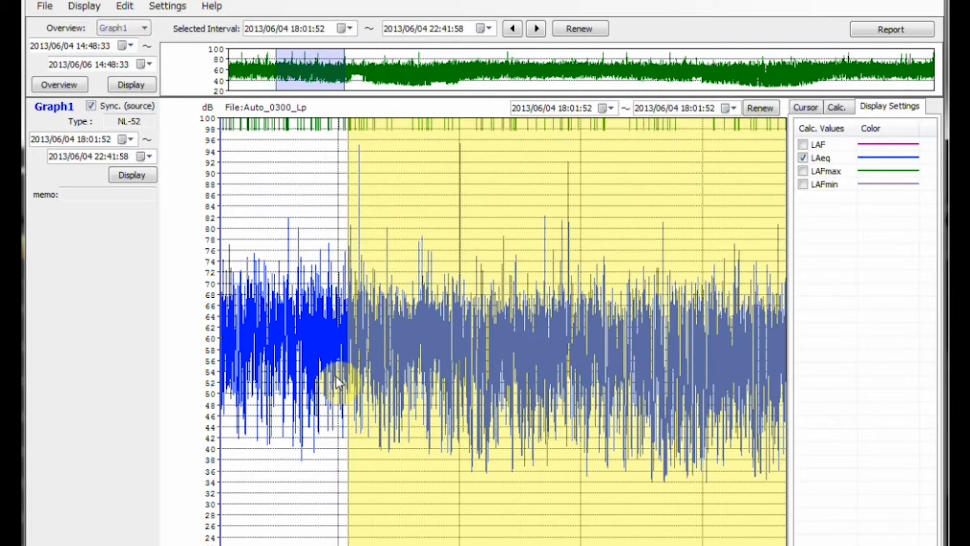
Step: Magnify the interval from 19:06:19 to 20:17:19 within the enlarged graph
{"action": "left_click_drag", "start_coordinate": [350, 319], "coordinate": [495, 317]}
{"action": "right_click", "coordinate": [495, 315]}
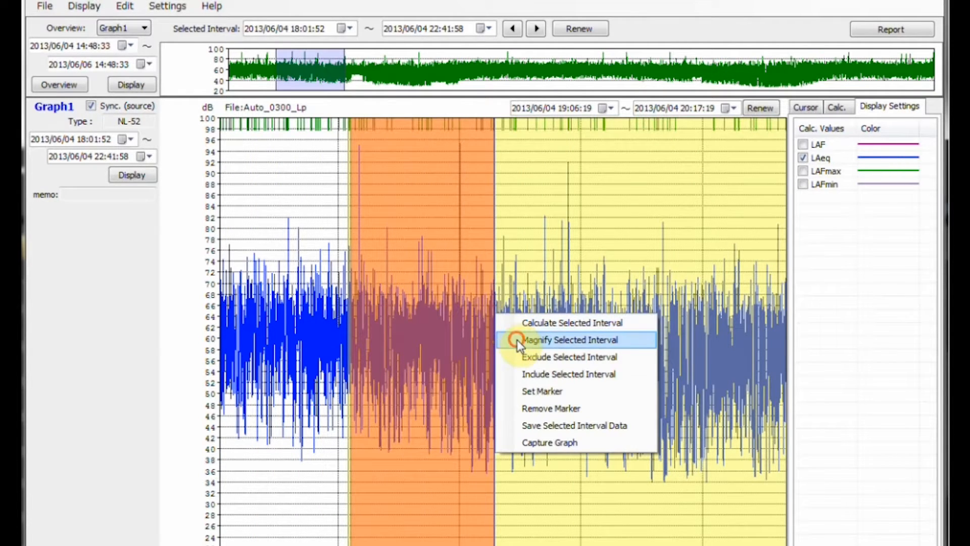
{"action": "left_click", "coordinate": [517, 340]}
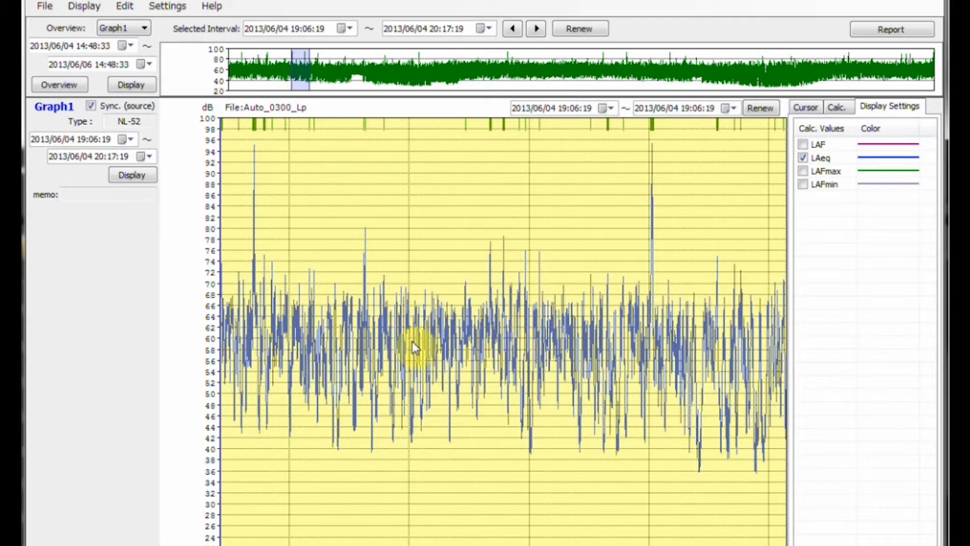
Step: Magnify the interval around the first high peak, from 19:07:00 to 19:13:43
{"action": "left_click_drag", "start_coordinate": [227, 343], "coordinate": [281, 343]}
{"action": "right_click", "coordinate": [282, 342]}
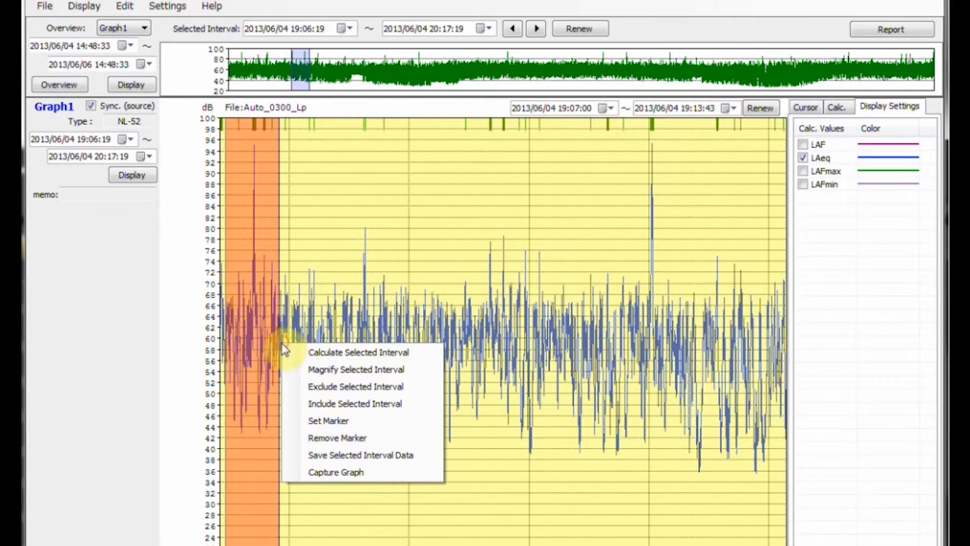
{"action": "left_click", "coordinate": [306, 370]}
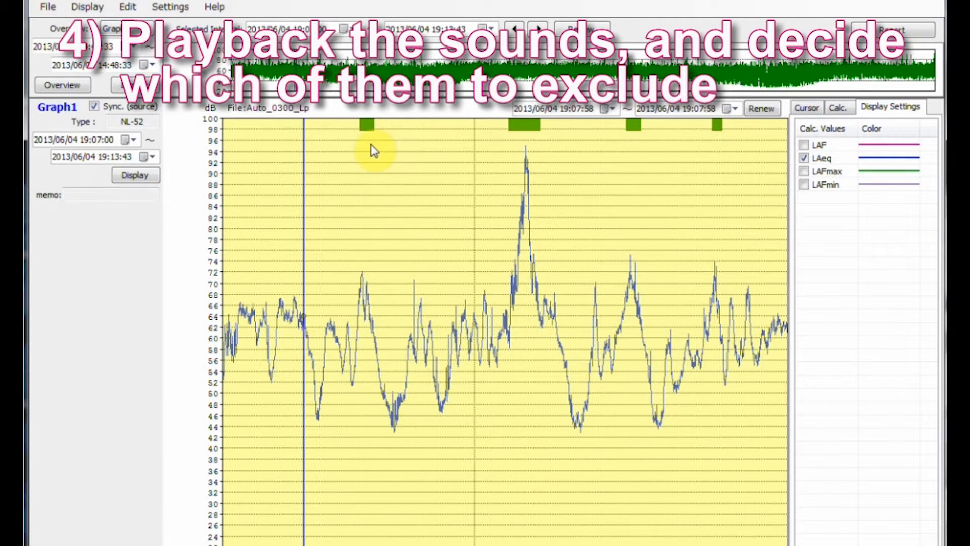
Step: Play back the recorded sound at 19:08:43, clear the player from the graph, and skip to the next recording
{"action": "left_click", "coordinate": [368, 127]}
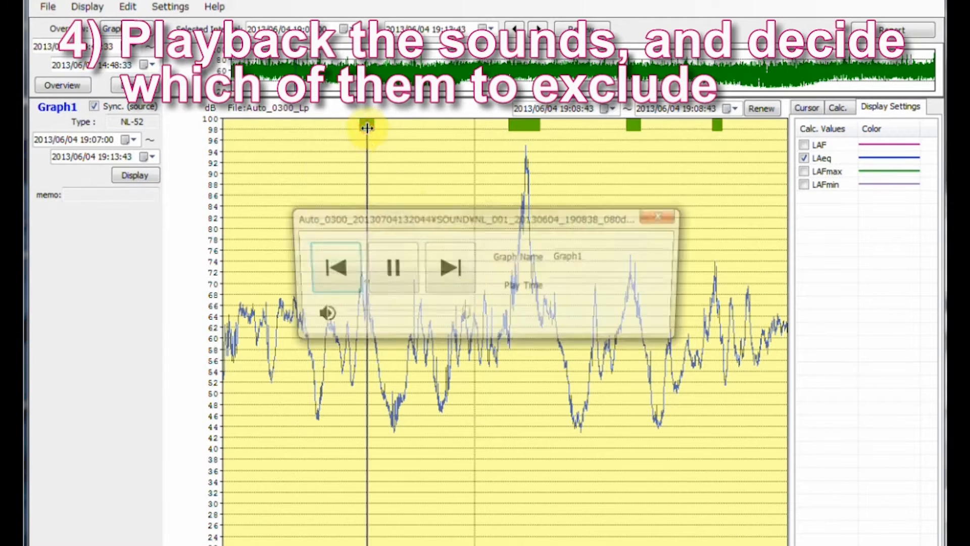
{"action": "mouse_move", "coordinate": [404, 225]}
{"action": "left_mouse_down"}
{"action": "mouse_move", "coordinate": [422, 296]}
{"action": "mouse_move", "coordinate": [423, 415]}
{"action": "left_mouse_up"}
{"action": "left_click", "coordinate": [465, 481]}
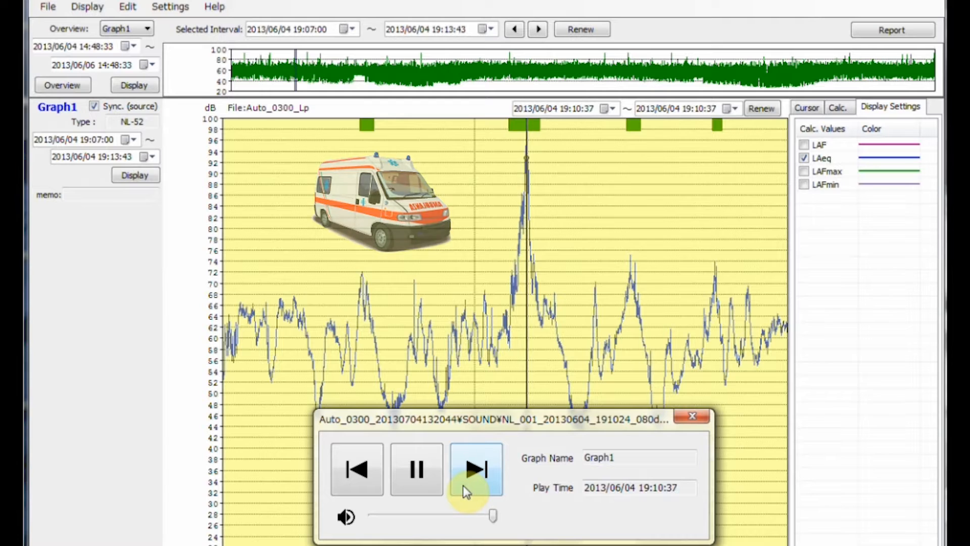
Step: Exclude the interval around the high peak, from 19:10:16 to 19:10:56, from the data
{"action": "left_click", "coordinate": [498, 200]}
{"action": "left_click_drag", "start_coordinate": [500, 202], "coordinate": [554, 208]}
{"action": "right_click", "coordinate": [555, 207]}
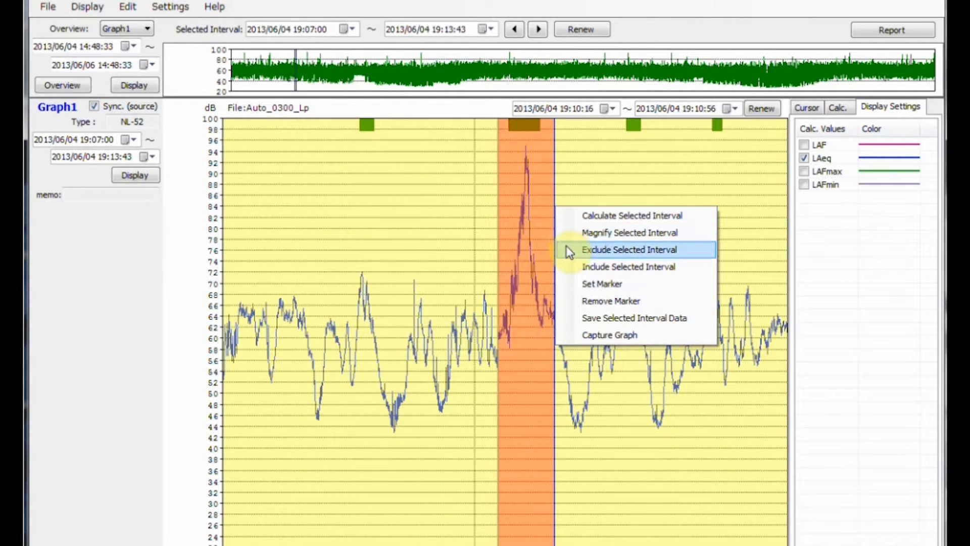
{"action": "left_click", "coordinate": [567, 250]}
{"action": "left_click", "coordinate": [572, 247]}
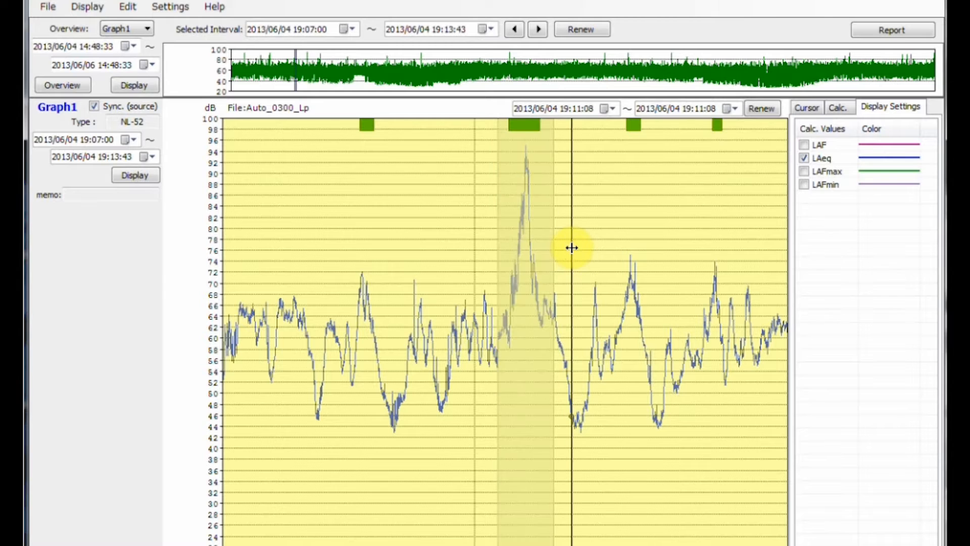
Step: Play back the sound recorded at 19:10:33 within the excluded interval and skip forward through the following recordings
{"action": "left_click", "coordinate": [520, 129]}
{"action": "left_click_drag", "start_coordinate": [539, 254], "coordinate": [523, 443]}
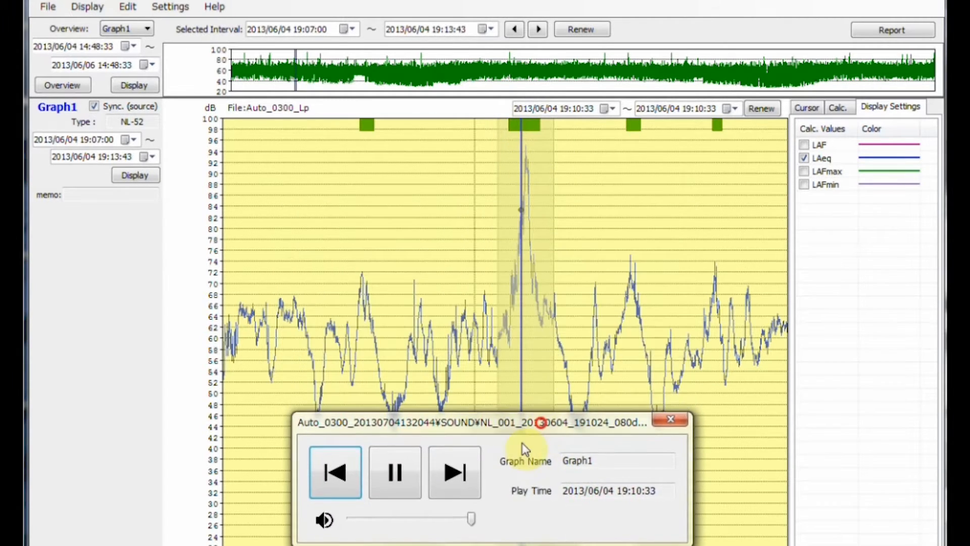
{"action": "left_click", "coordinate": [451, 471]}
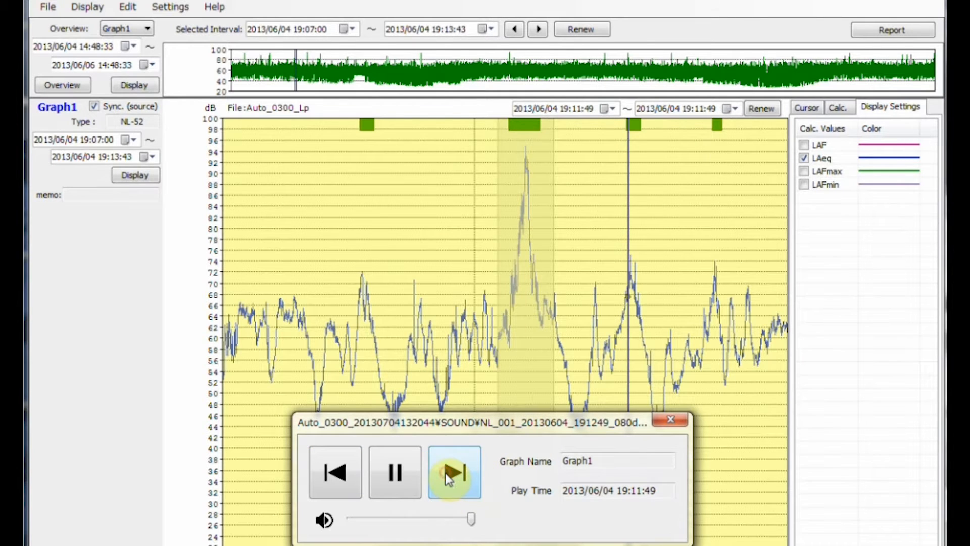
{"action": "left_click", "coordinate": [449, 475]}
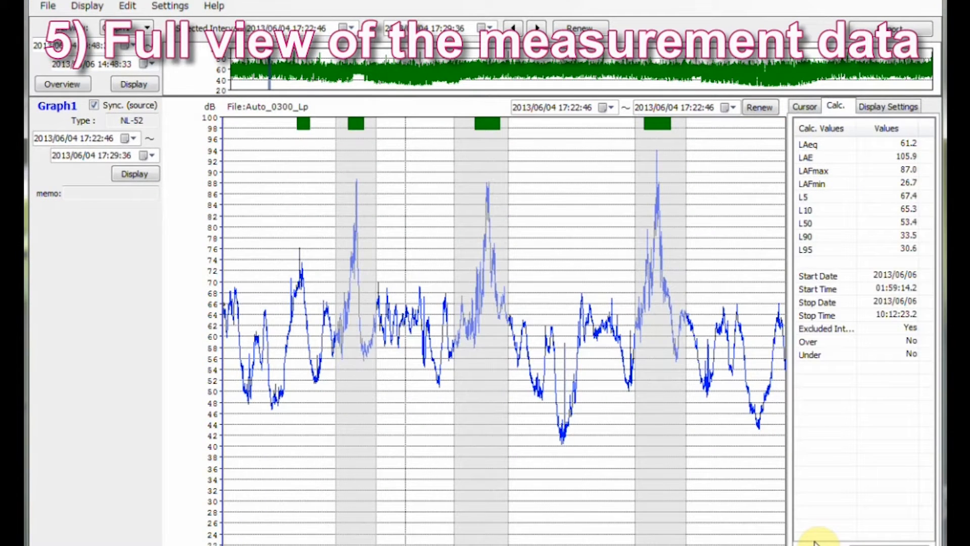
Step: Return the graph to the full overview and calculate the values for the whole measurement, 2013/06/04 14:48:33 to 2013/06/06 14:48:33
{"action": "left_click", "coordinate": [60, 87]}
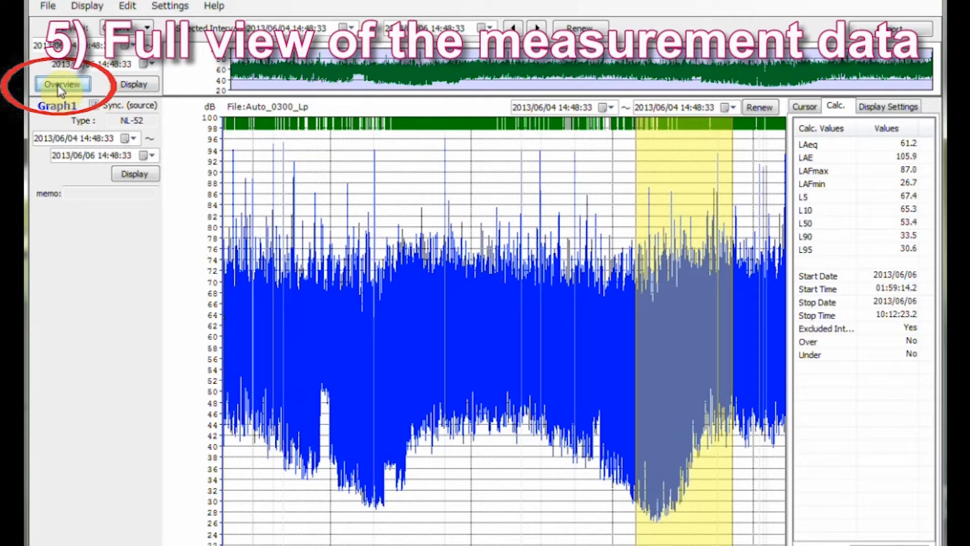
{"action": "left_click_drag", "start_coordinate": [222, 255], "coordinate": [854, 256]}
{"action": "right_click", "coordinate": [853, 255]}
{"action": "left_click", "coordinate": [856, 260]}
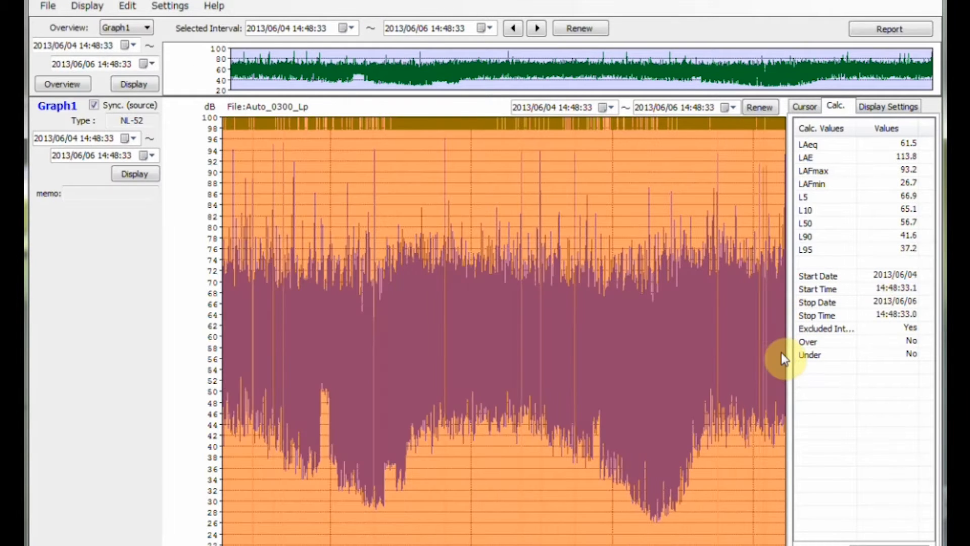
{"action": "left_click", "coordinate": [719, 342]}
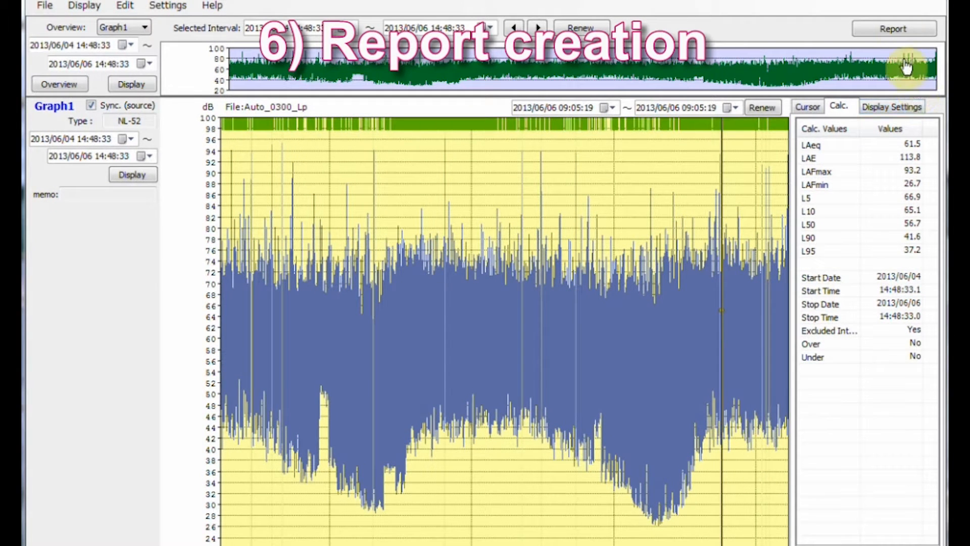
Step: Switch to the report view and display the daily report of Auto_0300_Lp for 2013/06/04
{"action": "left_click", "coordinate": [899, 32]}
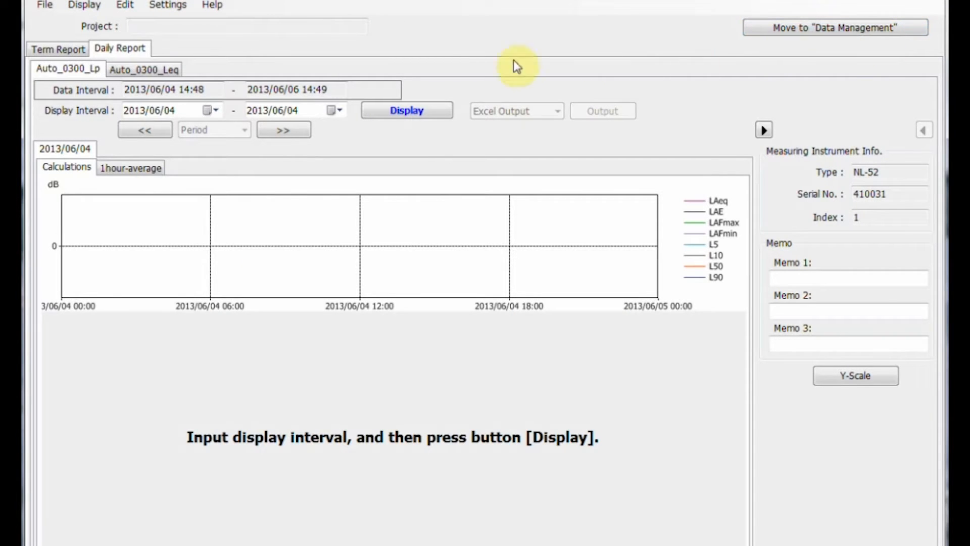
{"action": "left_click", "coordinate": [407, 110]}
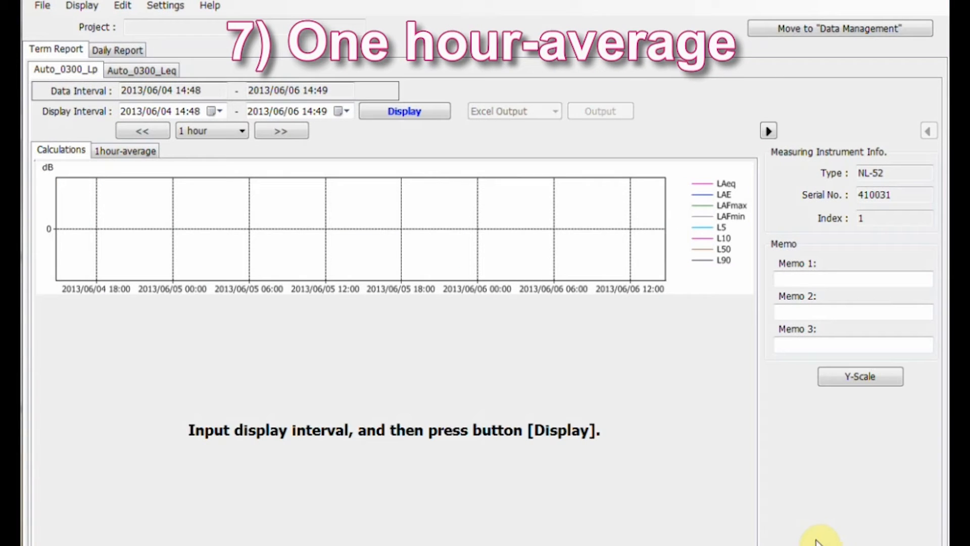
Step: In the report's compilation settings, set the day's start time to 7 o'clock, Reference Time Interval 2 to 17 and Interval 3 to 23
{"action": "left_click", "coordinate": [154, 10]}
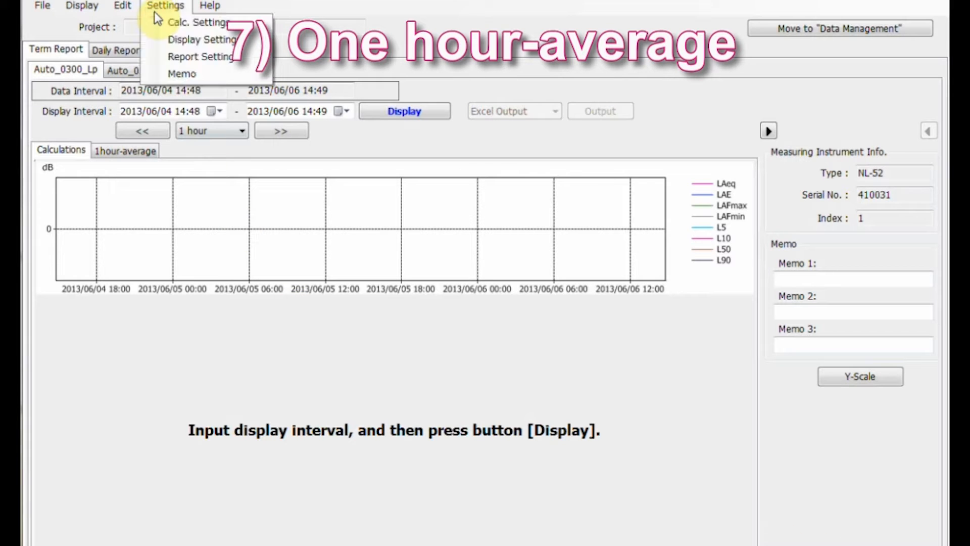
{"action": "left_click", "coordinate": [165, 56]}
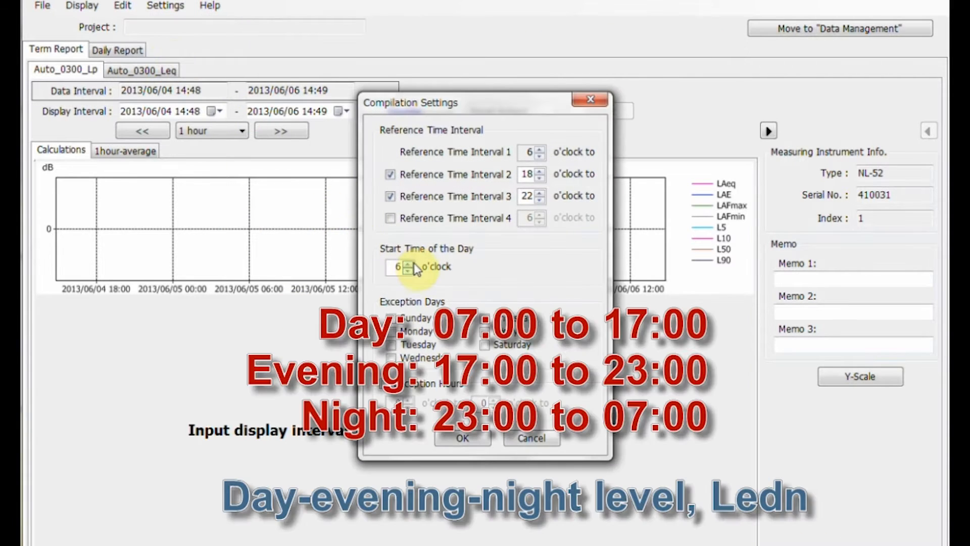
{"action": "left_click", "coordinate": [525, 173]}
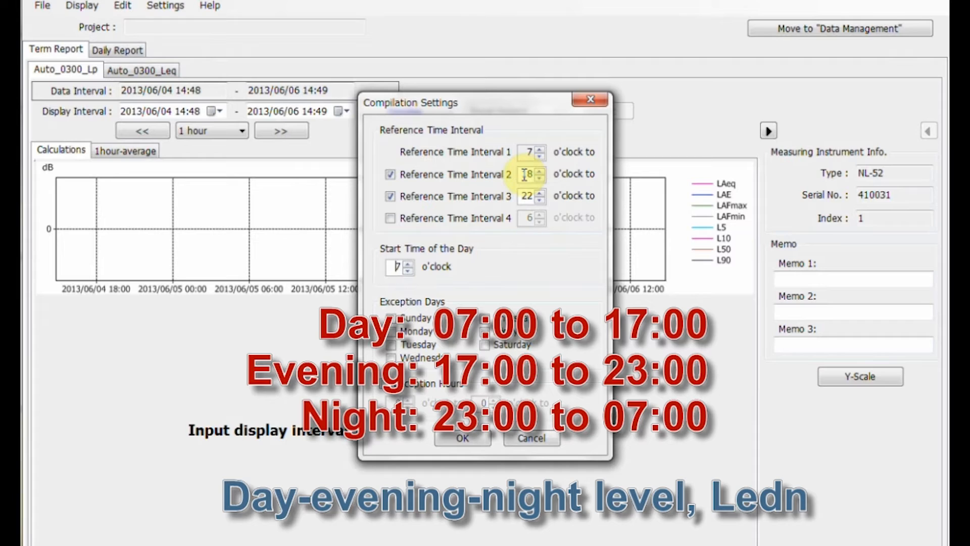
{"action": "type", "text": "17"}
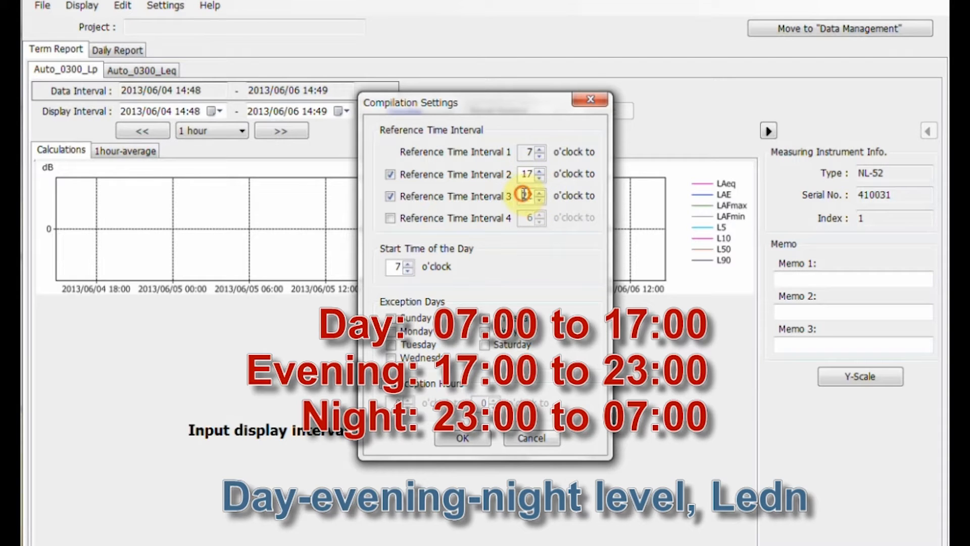
{"action": "left_click", "coordinate": [540, 193]}
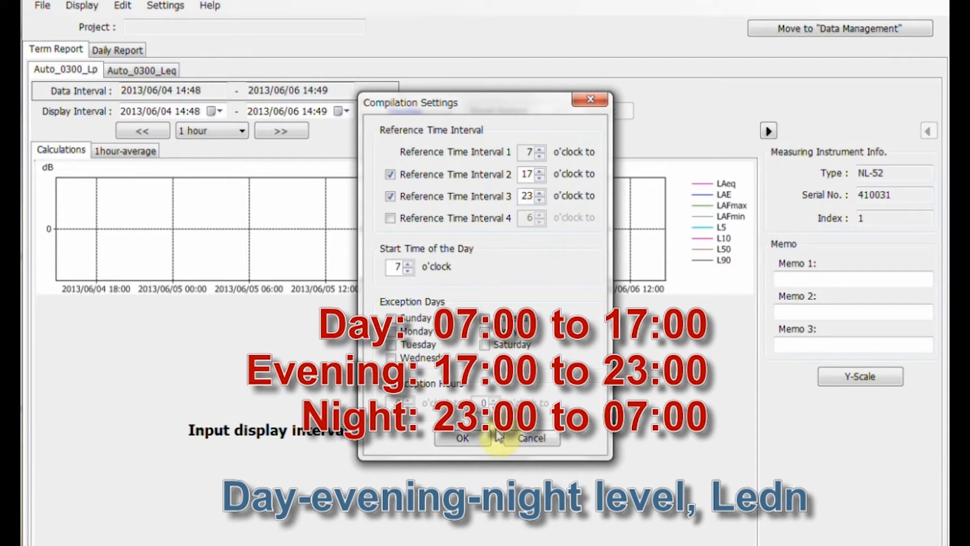
{"action": "left_click", "coordinate": [462, 438]}
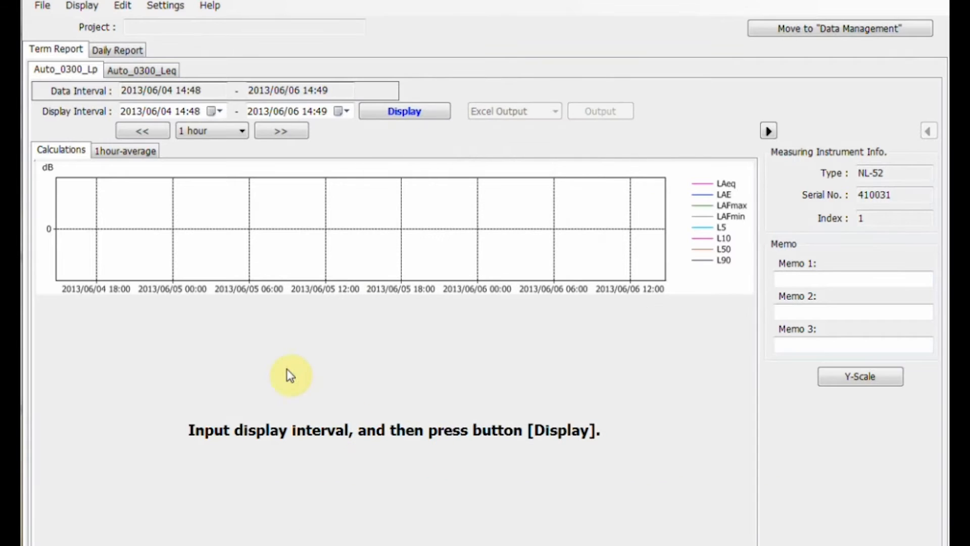
Step: Display the daily report of Auto_0300_Lp for the interval 2013/06/04 to 2013/06/06
{"action": "left_click", "coordinate": [99, 49]}
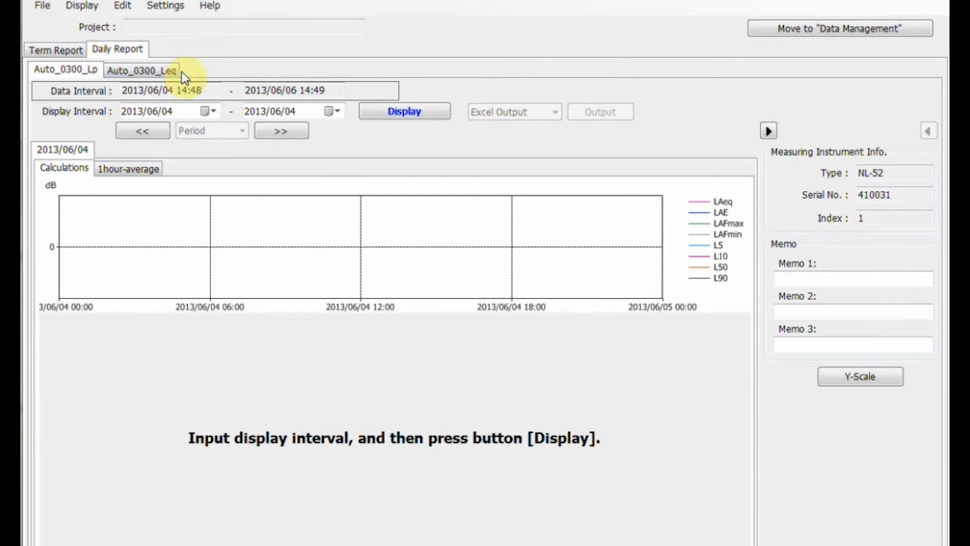
{"action": "left_click", "coordinate": [210, 111]}
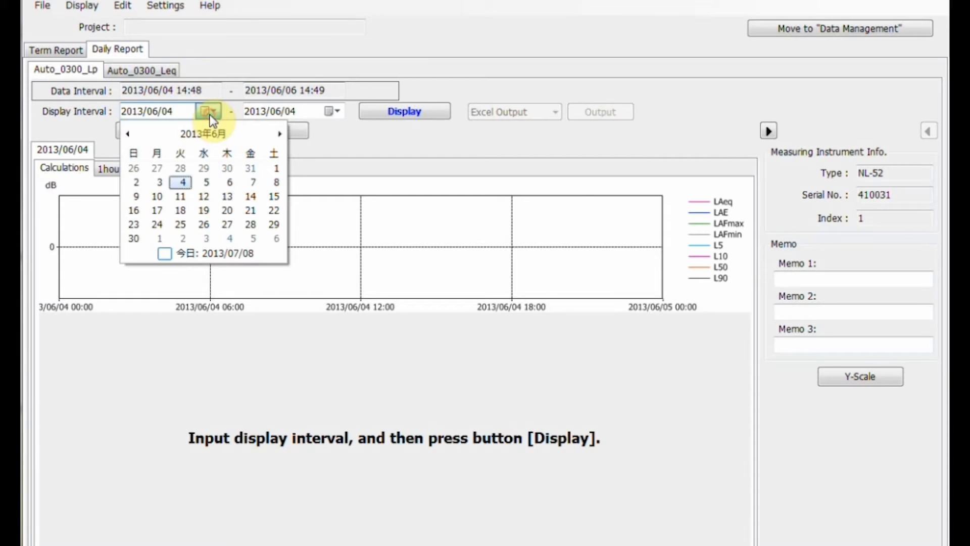
{"action": "left_click", "coordinate": [184, 188]}
{"action": "left_click", "coordinate": [331, 112]}
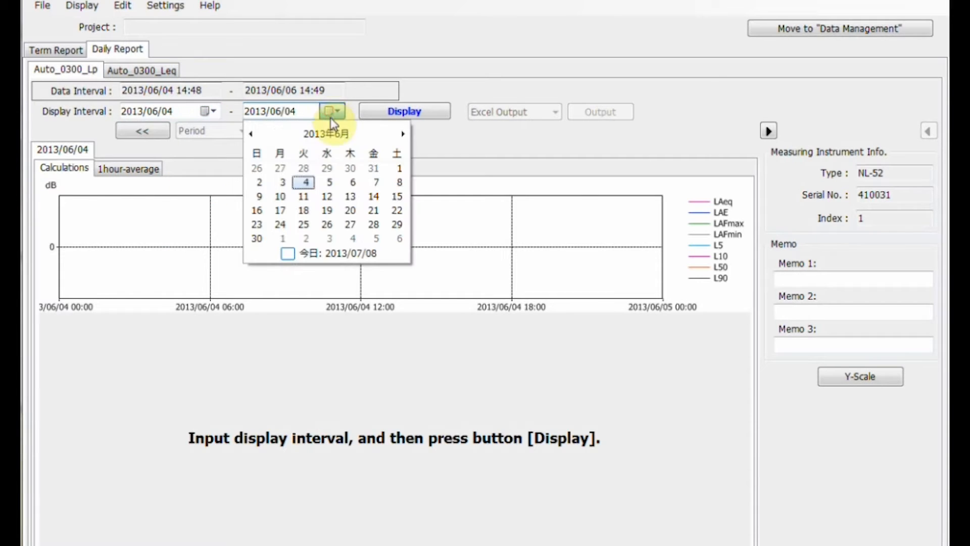
{"action": "left_click", "coordinate": [352, 183]}
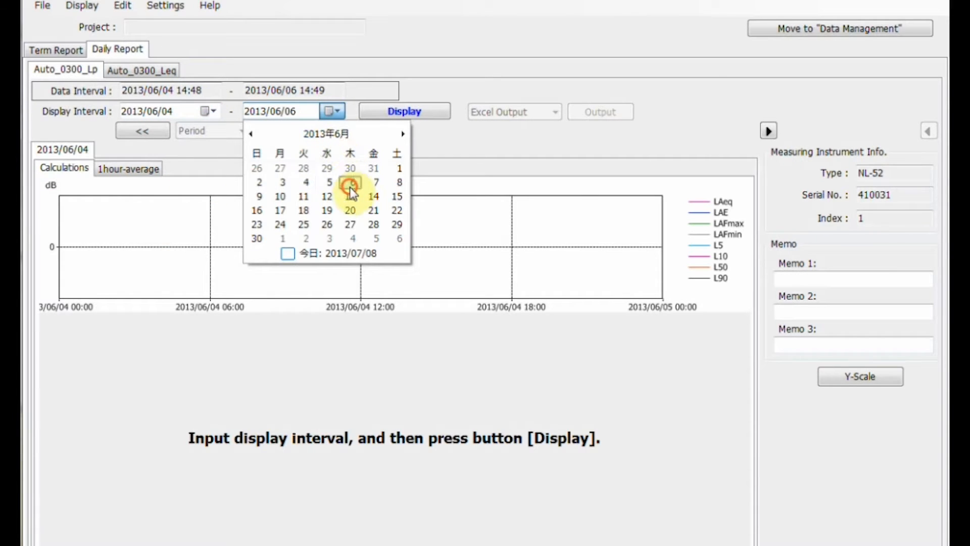
{"action": "left_click", "coordinate": [404, 111]}
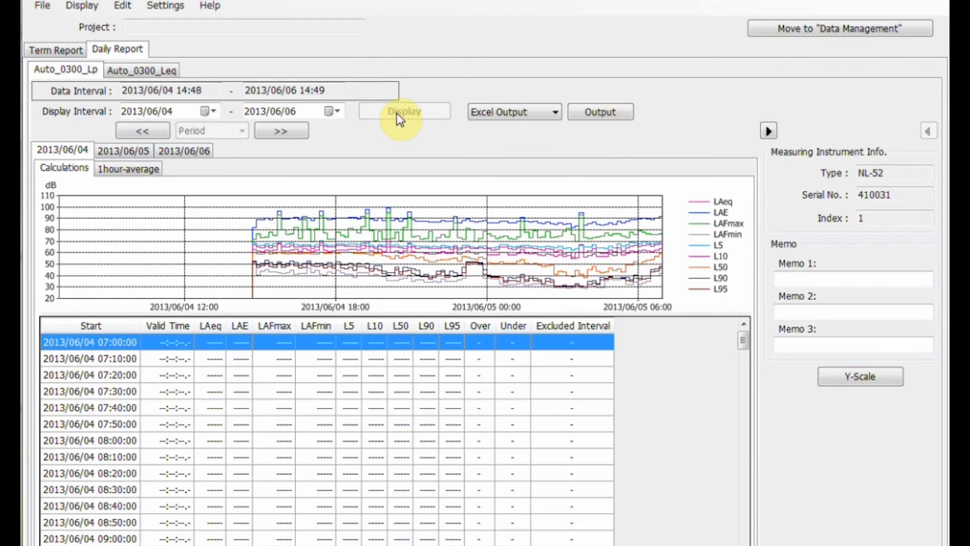
Step: Examine the 1hour-average values and reference time intervals in the daily reports for 2013/06/04, 2013/06/05 and 2013/06/06
{"action": "left_click", "coordinate": [114, 178]}
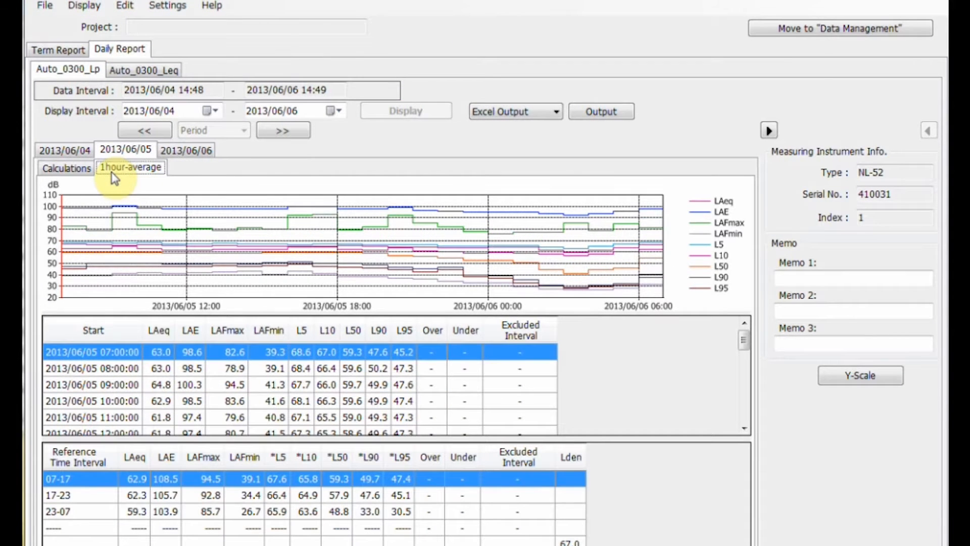
{"action": "mouse_move", "coordinate": [743, 341]}
{"action": "left_mouse_down"}
{"action": "mouse_move", "coordinate": [745, 384]}
{"action": "mouse_move", "coordinate": [735, 338]}
{"action": "left_mouse_up"}
{"action": "left_click", "coordinate": [61, 150]}
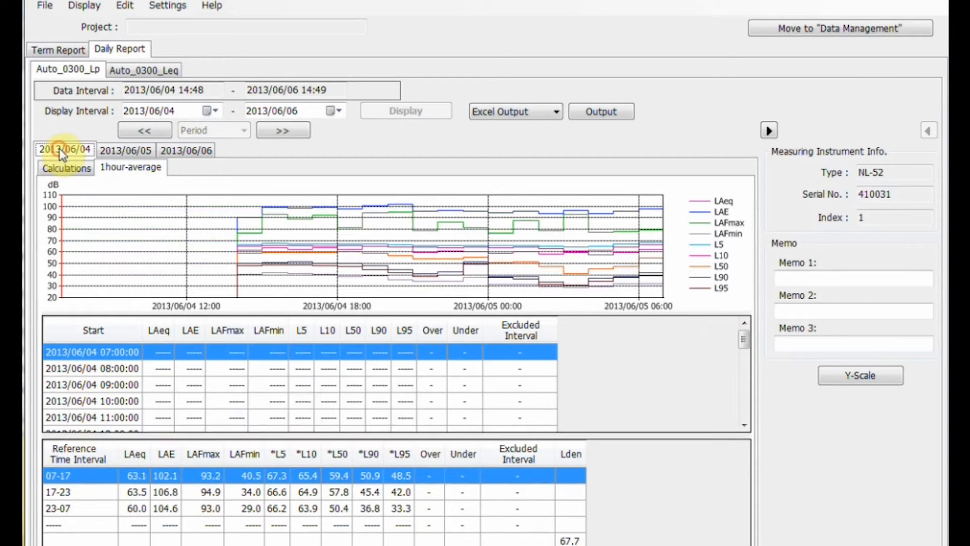
{"action": "left_click", "coordinate": [112, 150]}
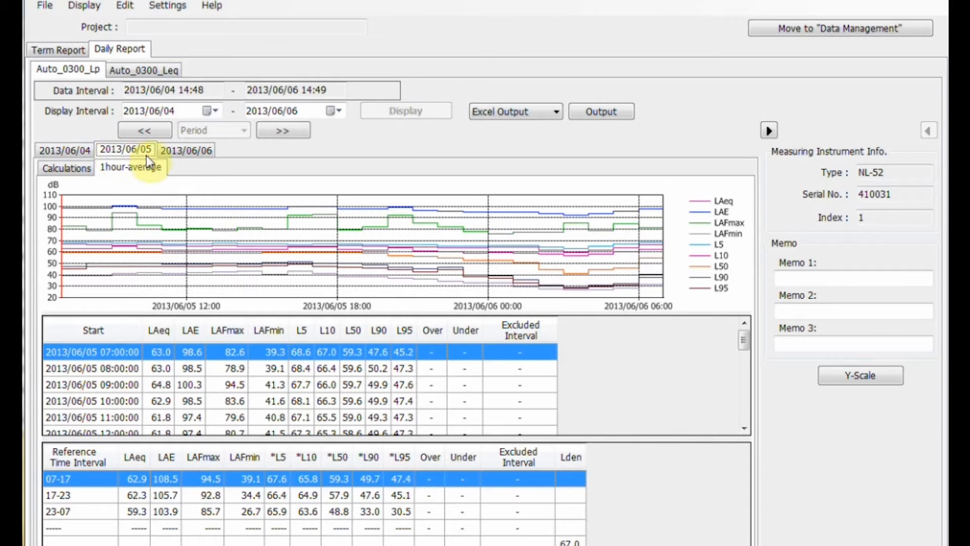
{"action": "left_click", "coordinate": [188, 151]}
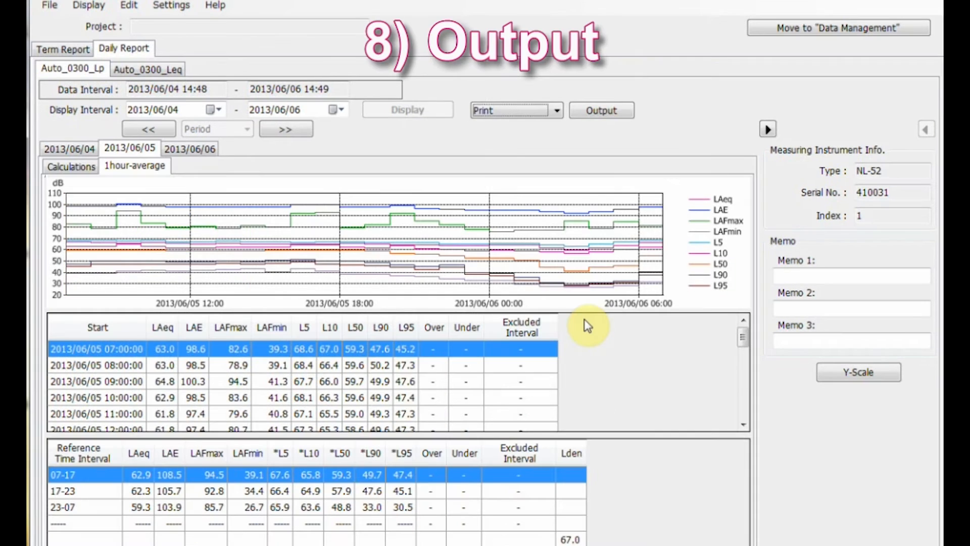
Step: Output the daily report in Excel format and save the xls file to the desktop
{"action": "left_click", "coordinate": [552, 111]}
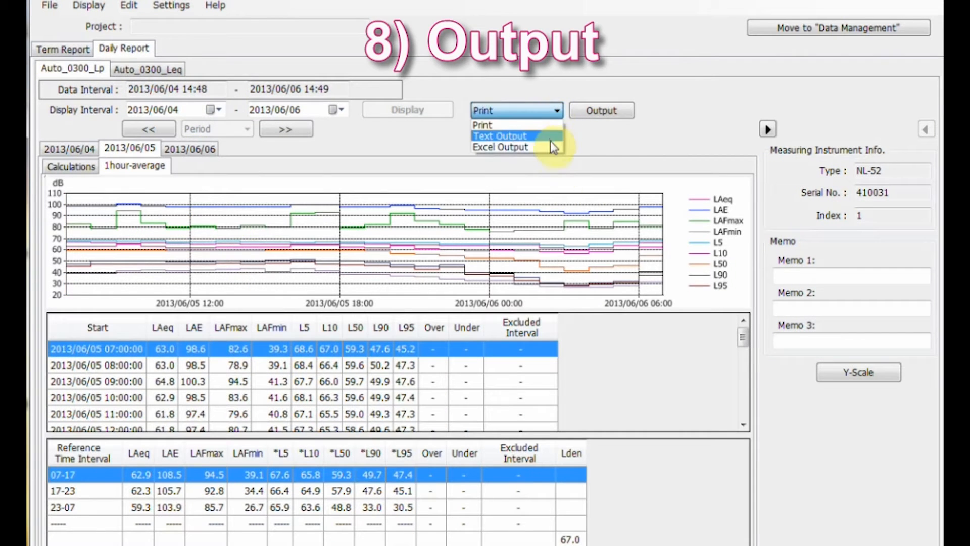
{"action": "left_click", "coordinate": [548, 146]}
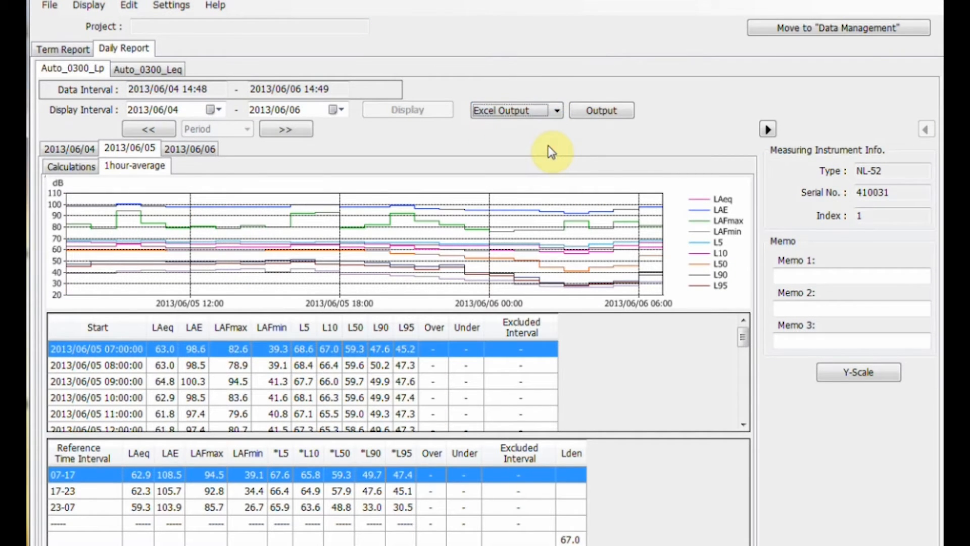
{"action": "left_click", "coordinate": [582, 111]}
{"action": "left_click", "coordinate": [608, 133]}
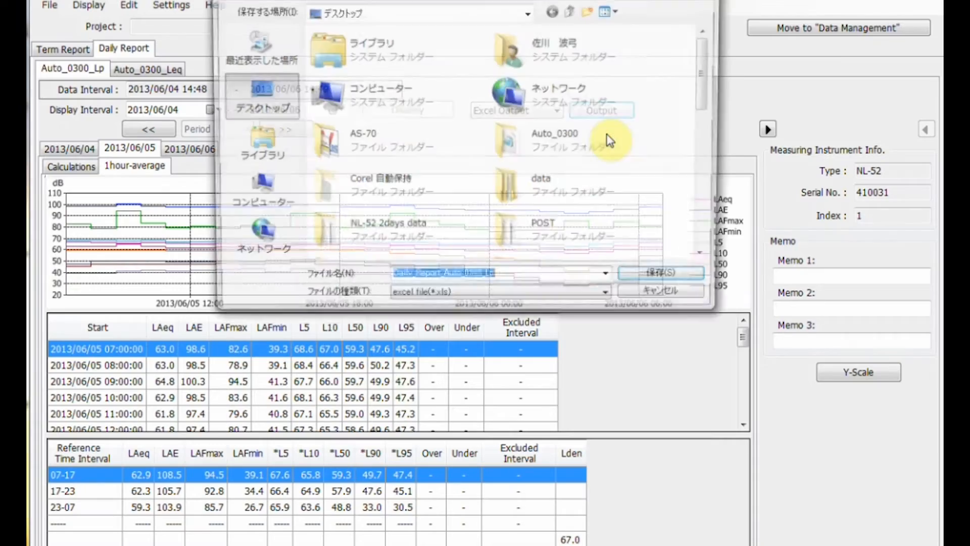
{"action": "left_click", "coordinate": [669, 276]}
{"action": "left_click", "coordinate": [535, 267]}
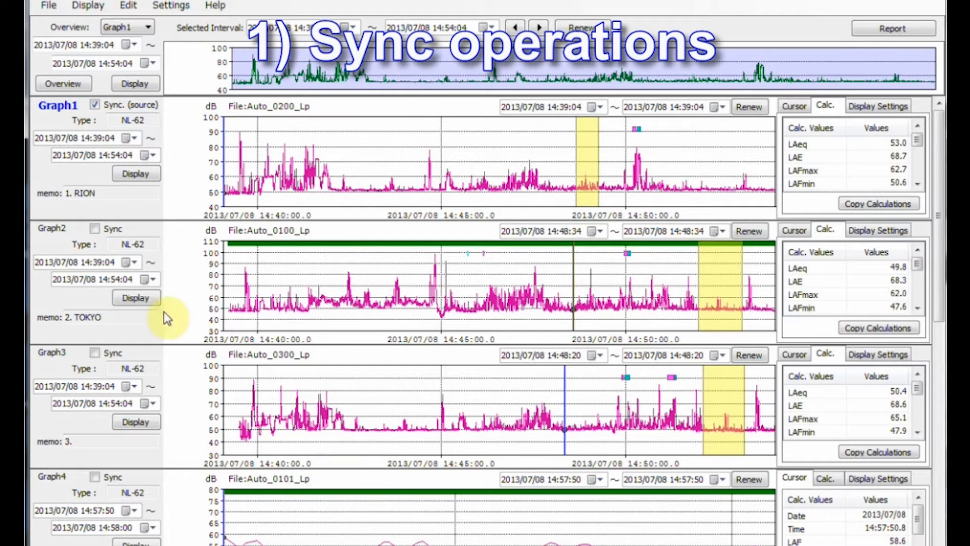
Step: Synchronise Graph2 and Graph3 with Graph1 and calculate the values for the interval 14:44:21 to 14:46:02
{"action": "left_click", "coordinate": [96, 230]}
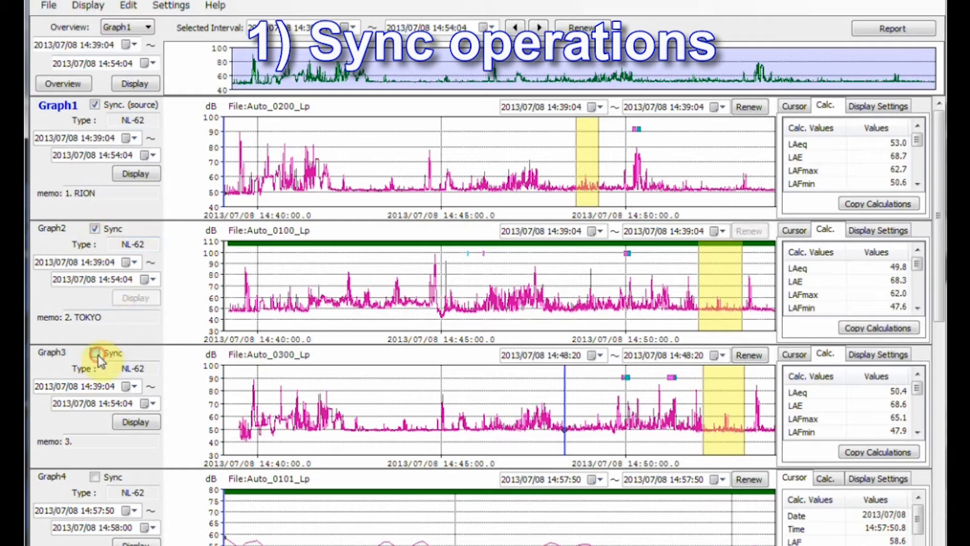
{"action": "left_click", "coordinate": [96, 354]}
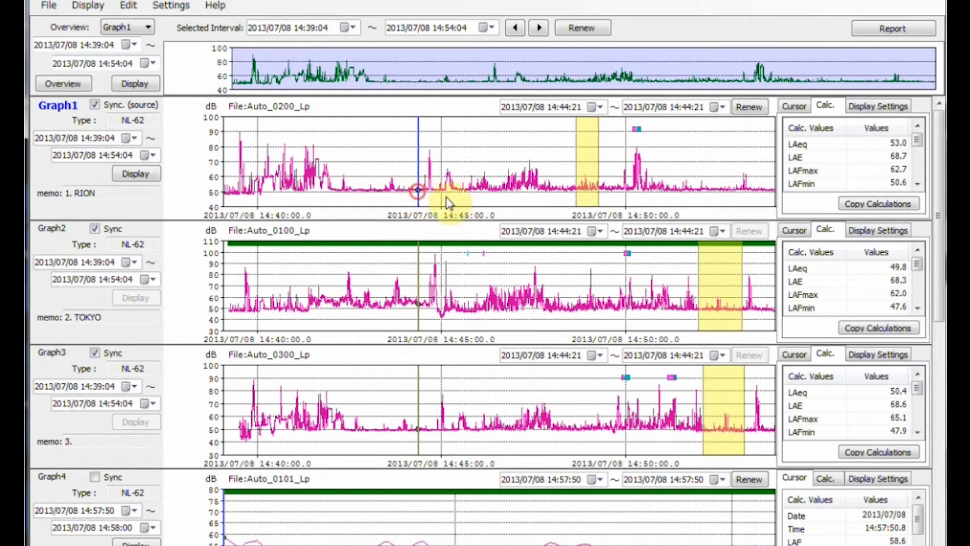
{"action": "left_click_drag", "start_coordinate": [448, 203], "coordinate": [481, 204]}
{"action": "right_click", "coordinate": [481, 202]}
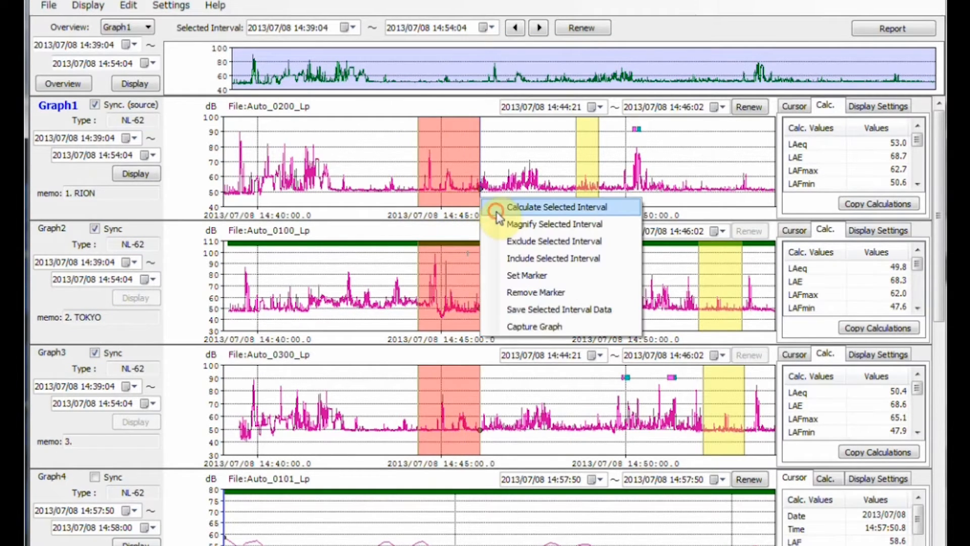
{"action": "left_click", "coordinate": [498, 207]}
{"action": "scroll", "coordinate": [660, 286], "scroll_direction": "down", "scroll_amount": 10}
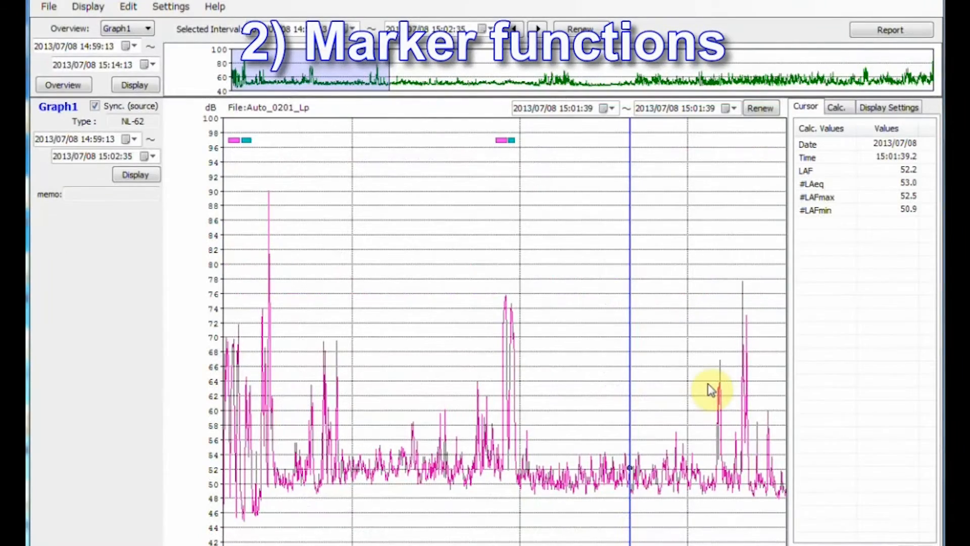
Step: Set a marker on the Auto_0201_Lp graph over the interval 15:02:06 to 15:02:27
{"action": "left_click_drag", "start_coordinate": [707, 383], "coordinate": [764, 385]}
{"action": "right_click", "coordinate": [763, 383]}
{"action": "left_click", "coordinate": [806, 460]}
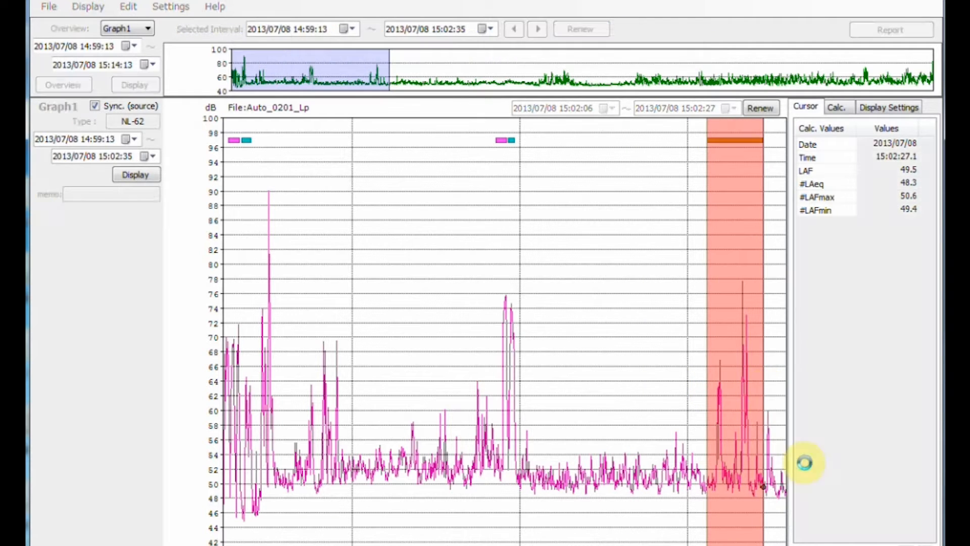
Step: Set another marker on the Auto_0201_Lp graph over the interval 15:01:27 to 15:01:44
{"action": "left_click_drag", "start_coordinate": [597, 284], "coordinate": [645, 294]}
{"action": "right_click", "coordinate": [645, 294]}
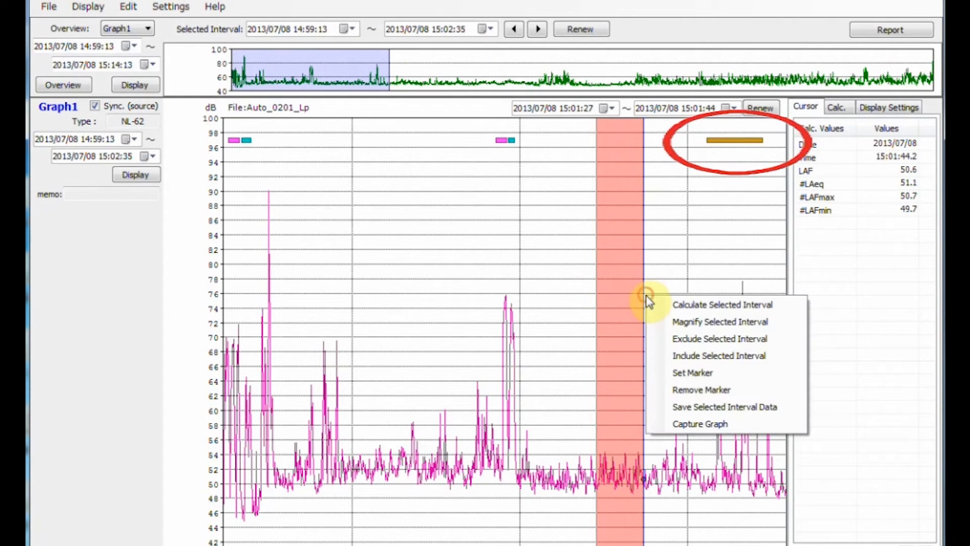
{"action": "left_click", "coordinate": [692, 374]}
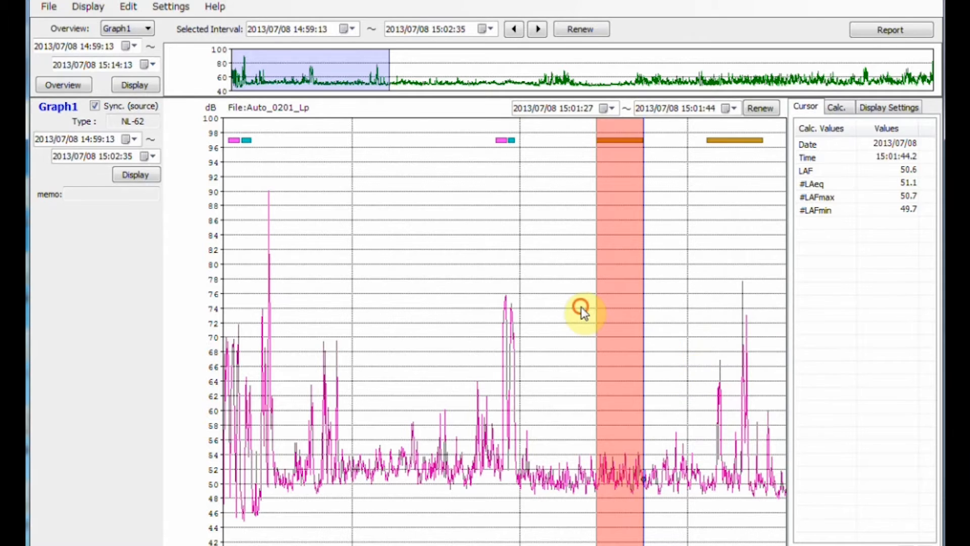
Step: Remove the marker lying within the interval 15:01:21 to 15:01:47
{"action": "left_click_drag", "start_coordinate": [580, 307], "coordinate": [652, 317]}
{"action": "right_click", "coordinate": [652, 316]}
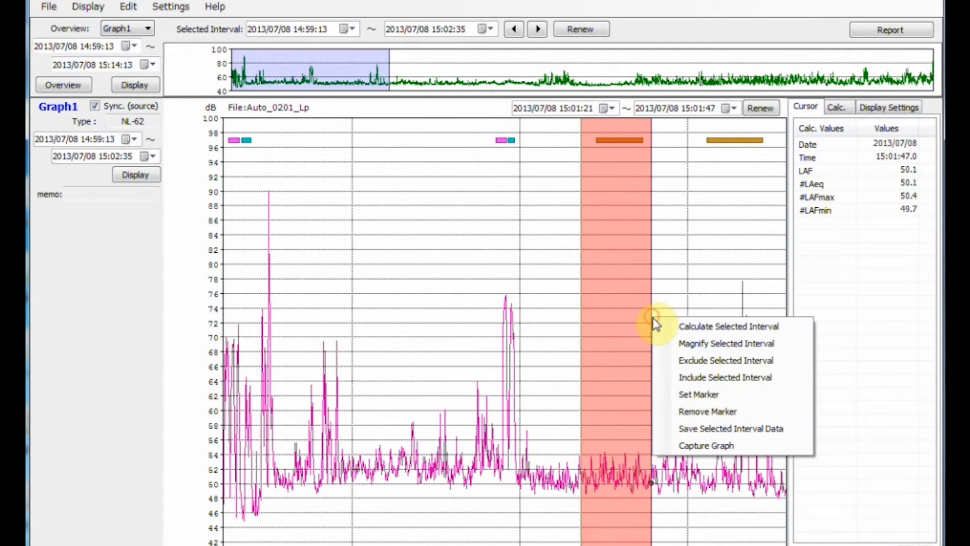
{"action": "left_click", "coordinate": [683, 409]}
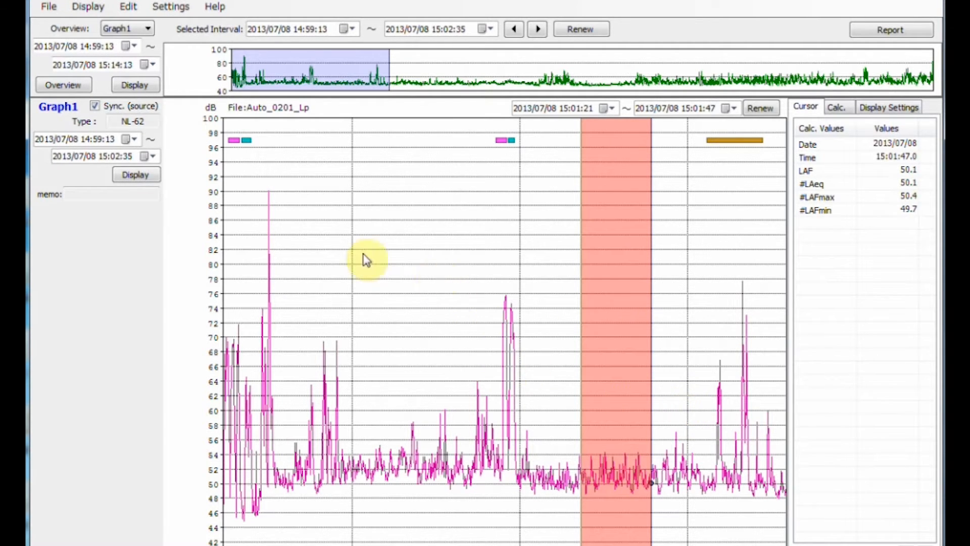
Step: Convert the instrument's markers in Graph 1 into excluded intervals and clear the interval selection
{"action": "left_click", "coordinate": [131, 7]}
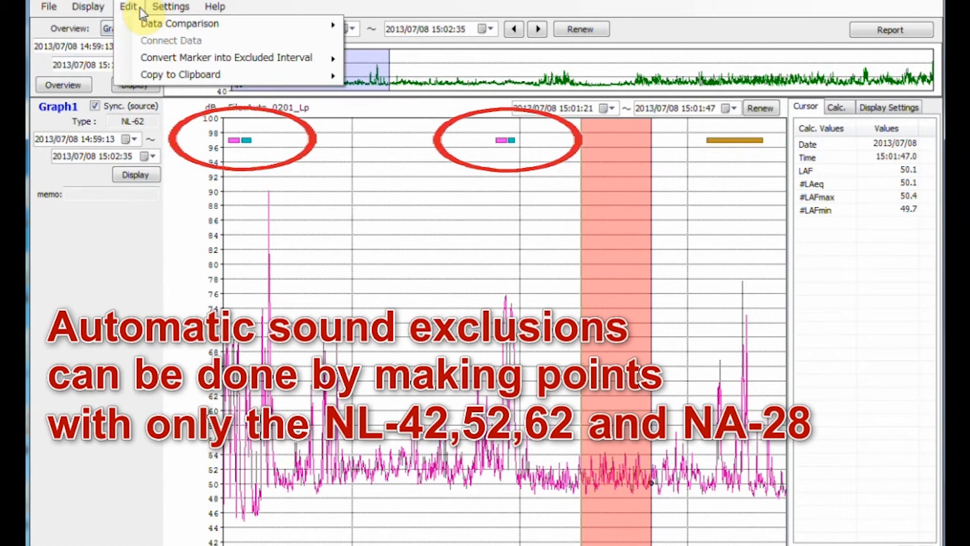
{"action": "mouse_move", "coordinate": [166, 56]}
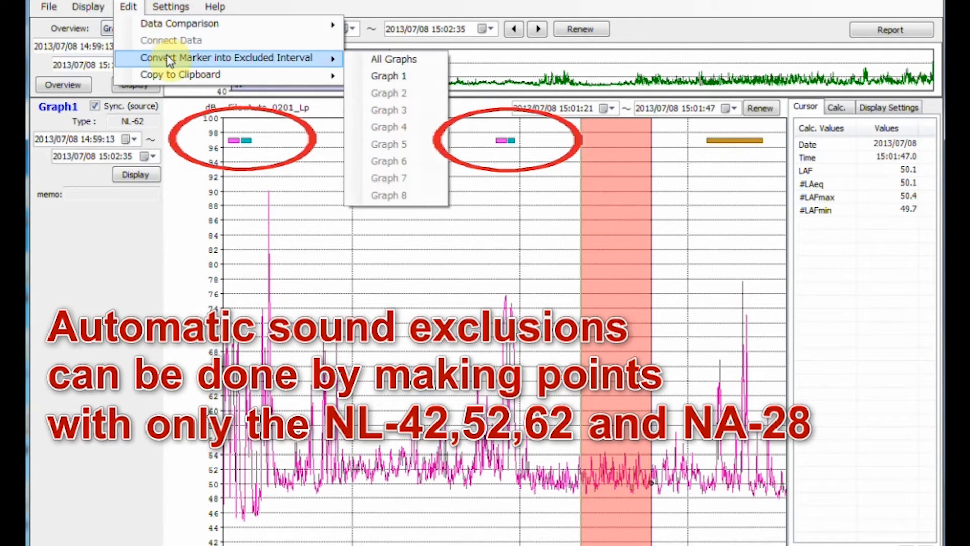
{"action": "left_click", "coordinate": [363, 77]}
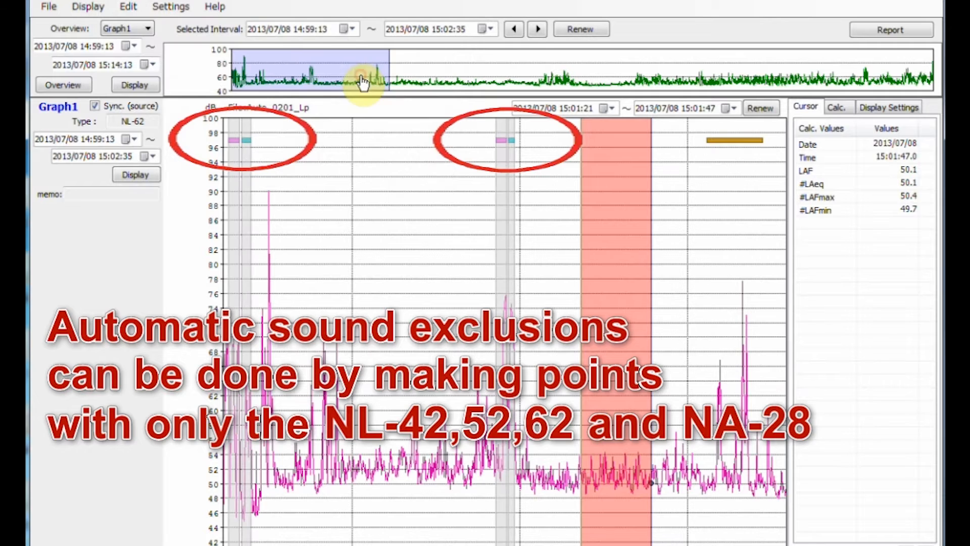
{"action": "left_click", "coordinate": [575, 228]}
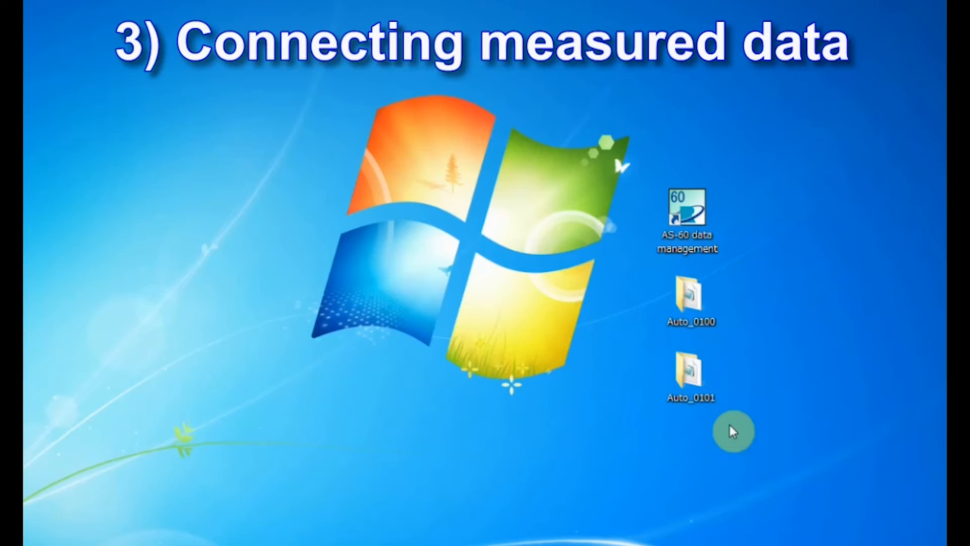
{"action": "left_click_drag", "start_coordinate": [729, 425], "coordinate": [645, 272]}
{"action": "left_click_drag", "start_coordinate": [688, 296], "coordinate": [683, 196]}
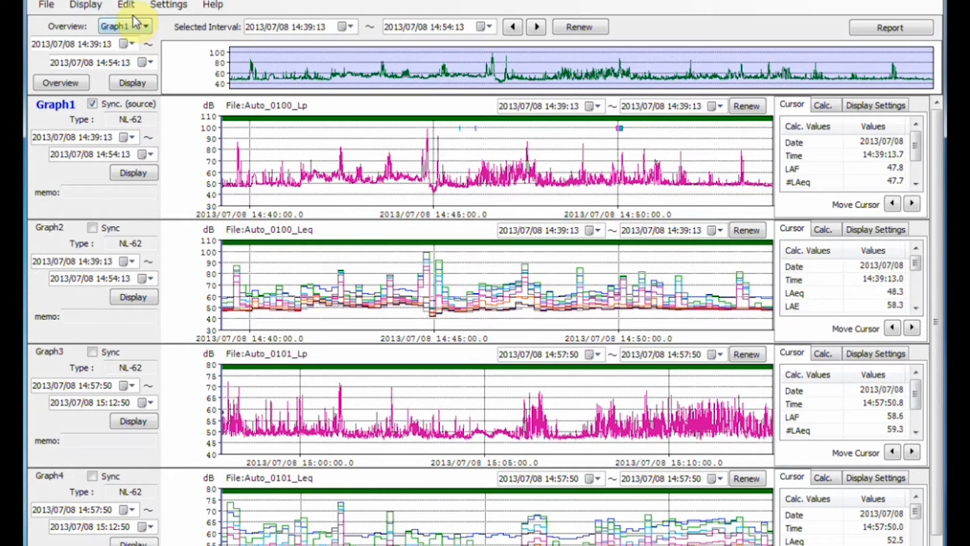
Step: Connect the Auto_0100_Lp data in Graph1 with the Auto_0101_Lp data in Graph3
{"action": "left_click", "coordinate": [126, 6]}
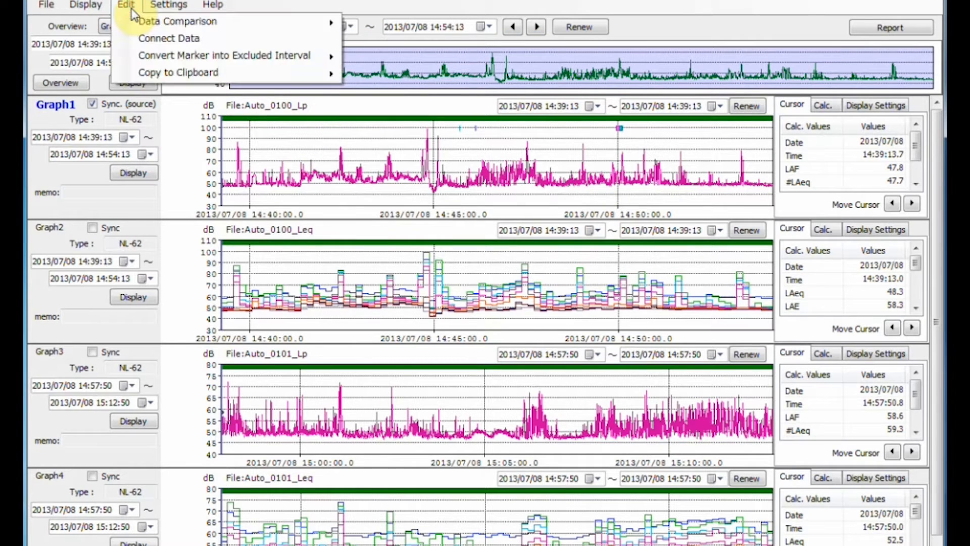
{"action": "left_click", "coordinate": [135, 40]}
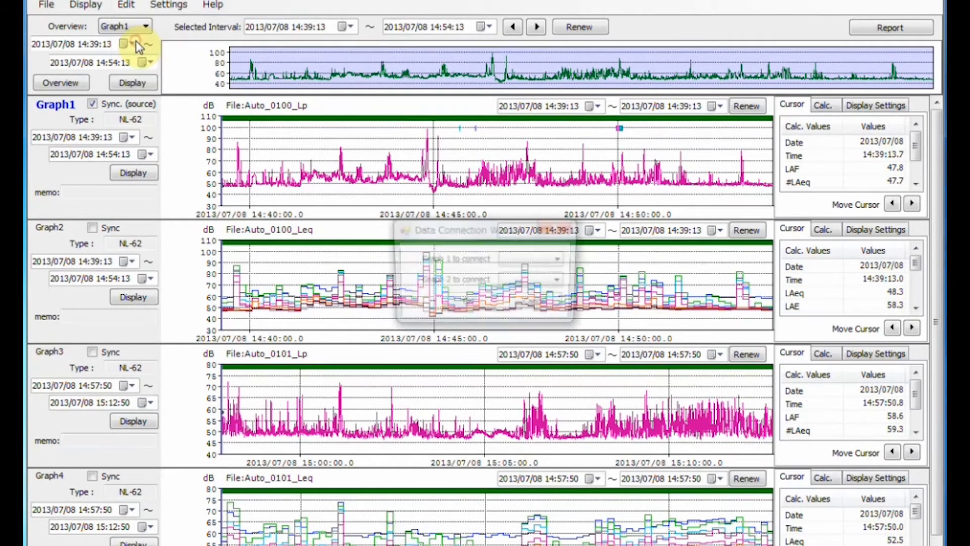
{"action": "left_click", "coordinate": [558, 259]}
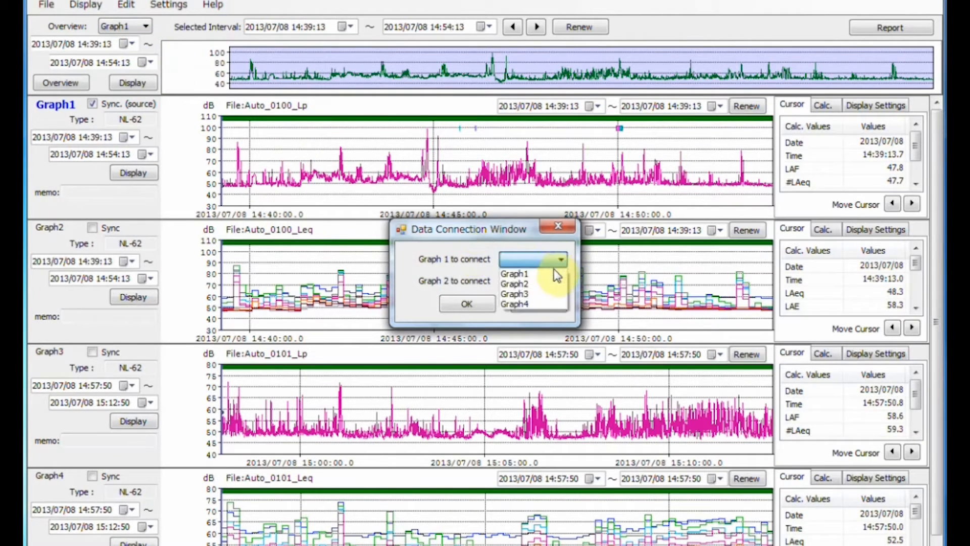
{"action": "left_click", "coordinate": [555, 274]}
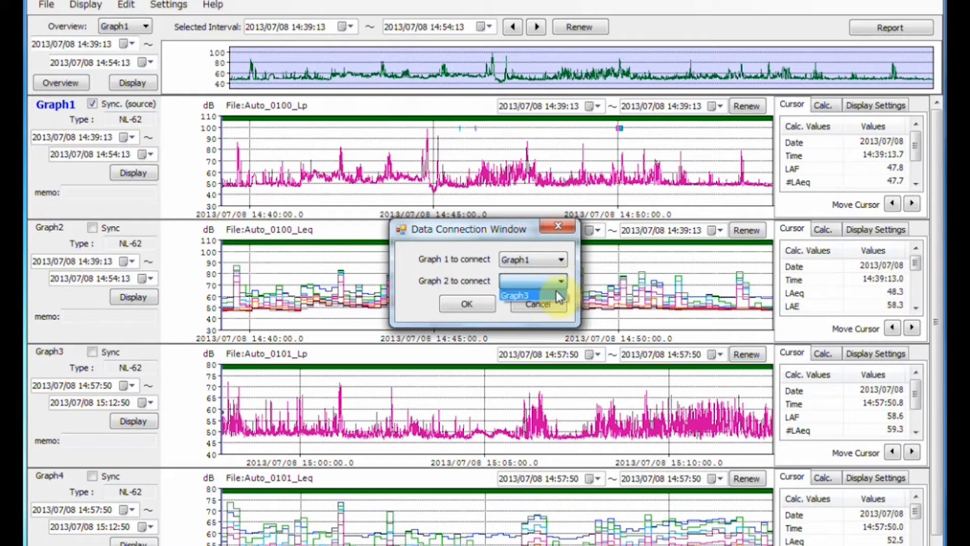
{"action": "left_click", "coordinate": [475, 304]}
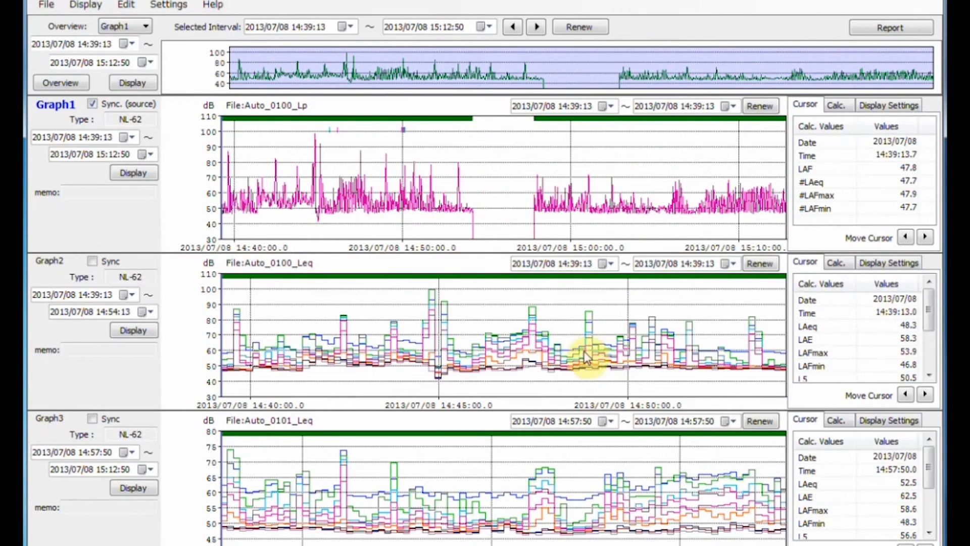
Step: Connect the Auto_0100_Leq data in Graph2 with the Auto_0101_Leq data in Graph3
{"action": "left_click", "coordinate": [126, 4]}
{"action": "left_click", "coordinate": [151, 37]}
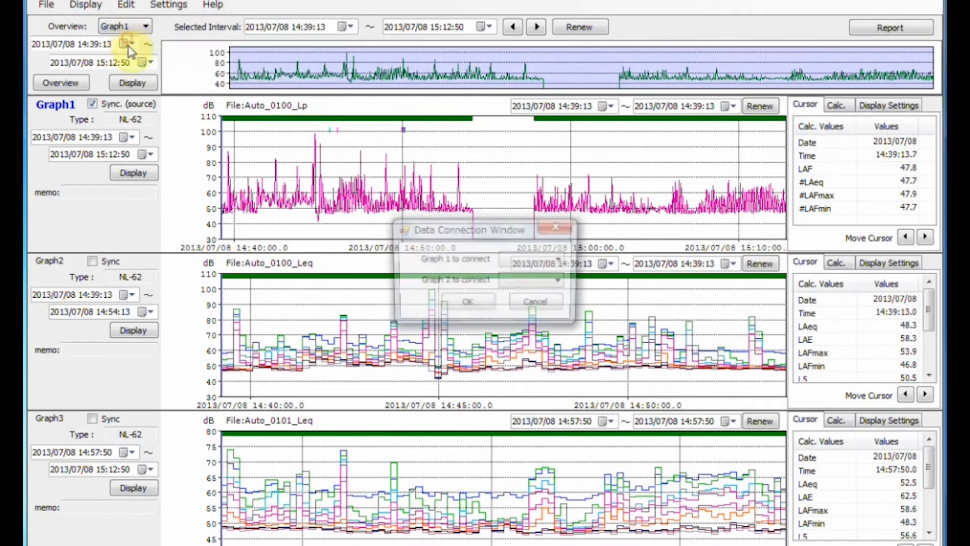
{"action": "left_click", "coordinate": [562, 260]}
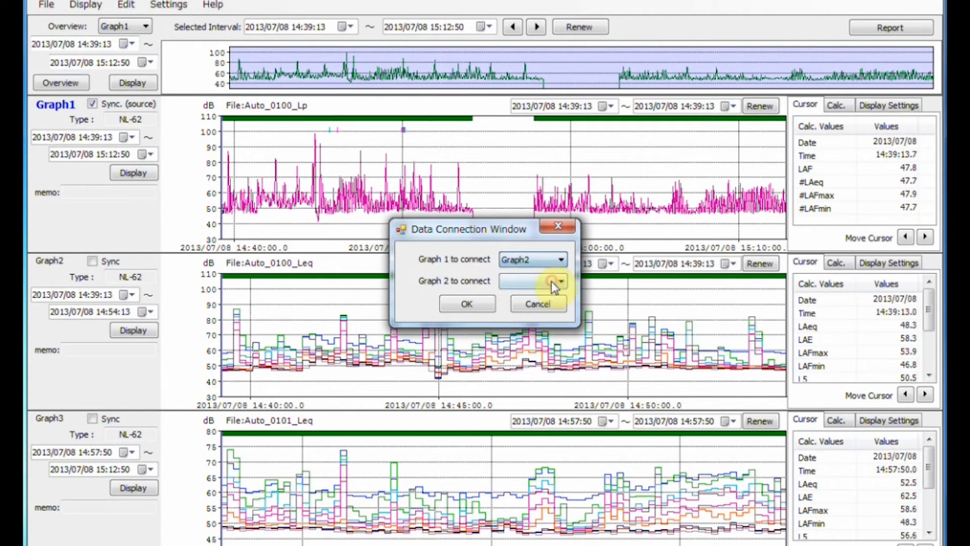
{"action": "left_click", "coordinate": [555, 297]}
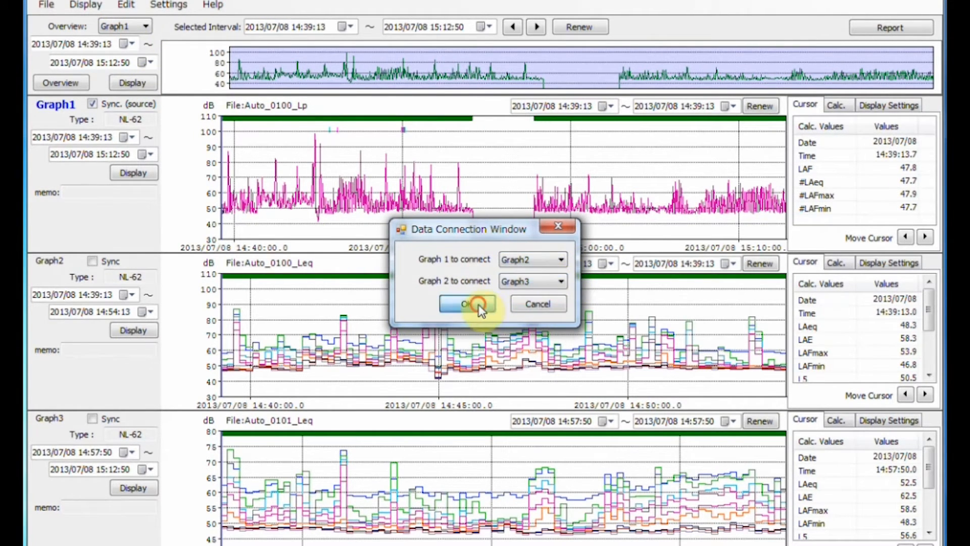
{"action": "left_click", "coordinate": [478, 304]}
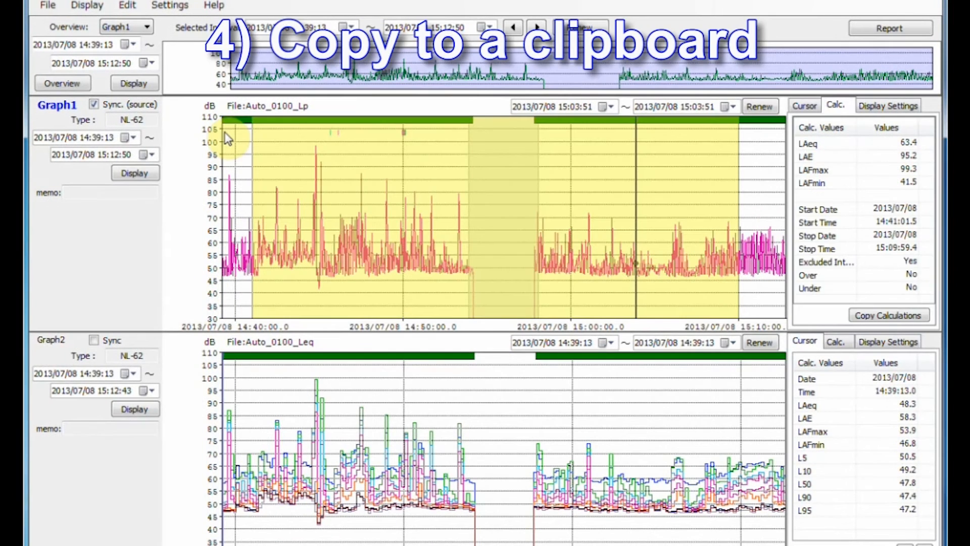
Step: Copy Graph 1 to the clipboard and paste the image into Sheet1 of the Excel workbook Book1
{"action": "left_click", "coordinate": [140, 6]}
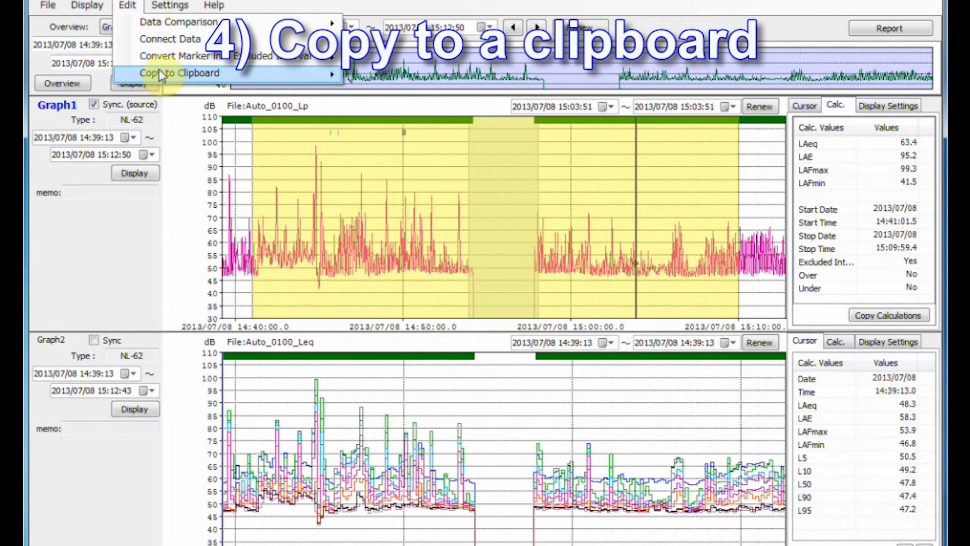
{"action": "mouse_move", "coordinate": [158, 69]}
{"action": "left_click", "coordinate": [377, 92]}
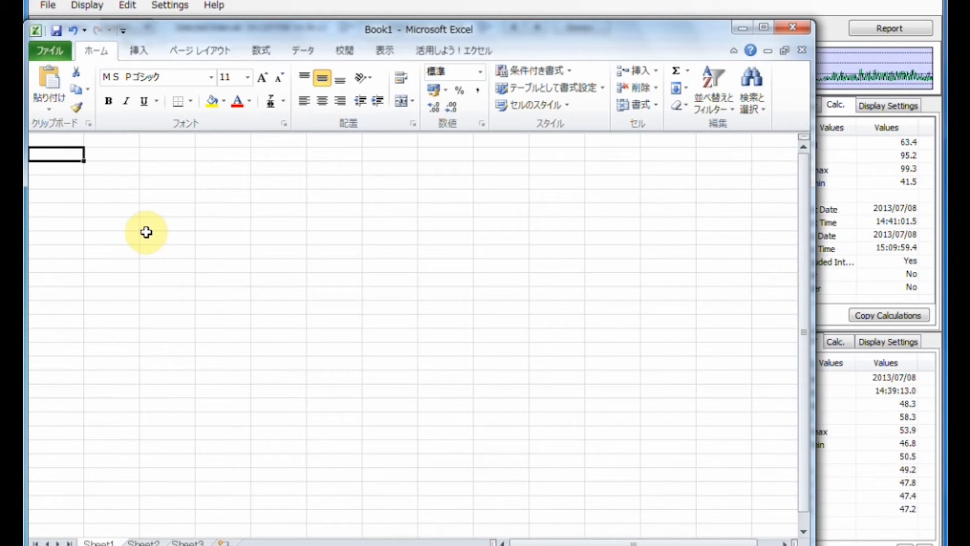
{"action": "key", "text": "ctrl+v"}
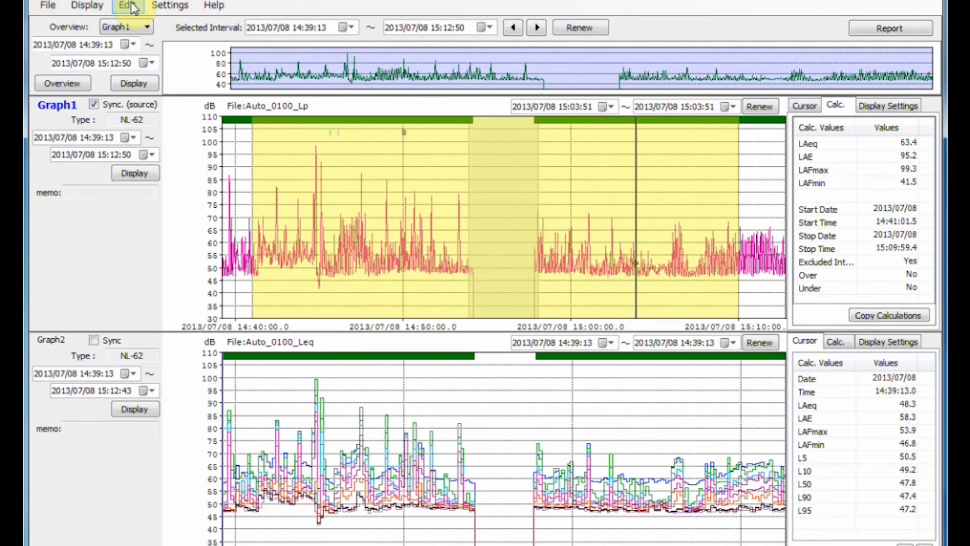
Step: Copy the whole AS-60 window to the clipboard and paste the image into Sheet2 of the Excel workbook Book1
{"action": "left_click", "coordinate": [130, 5]}
{"action": "mouse_move", "coordinate": [232, 74]}
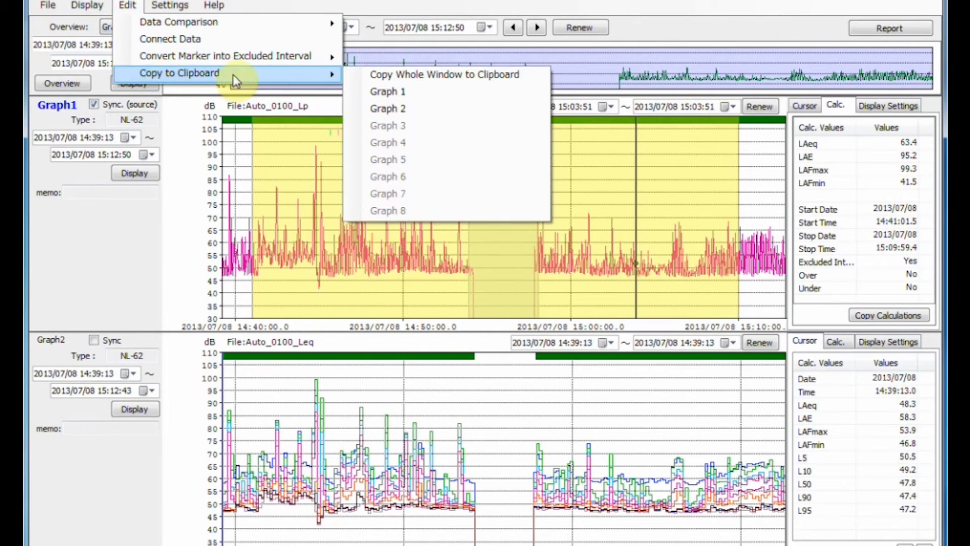
{"action": "left_click", "coordinate": [380, 76]}
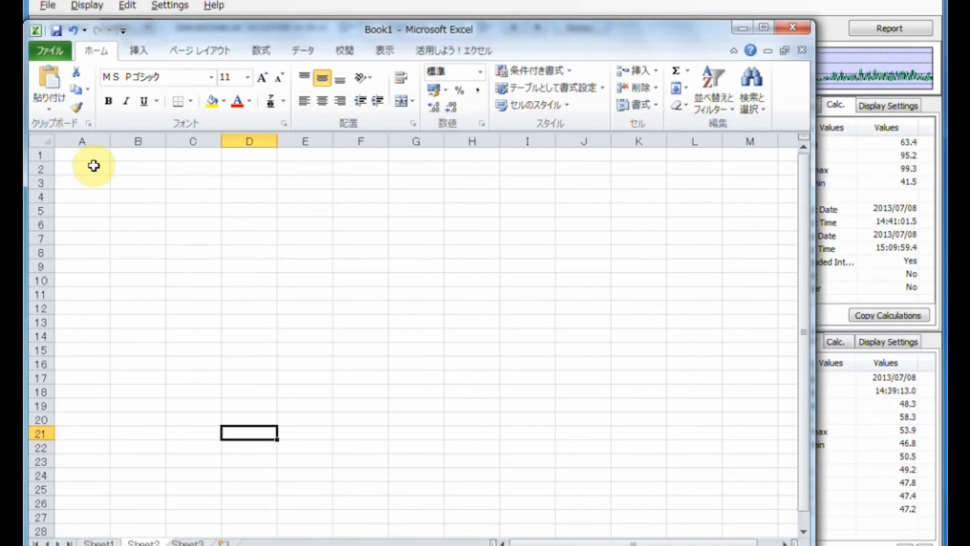
{"action": "left_click", "coordinate": [81, 150]}
{"action": "key", "text": "ctrl+v"}
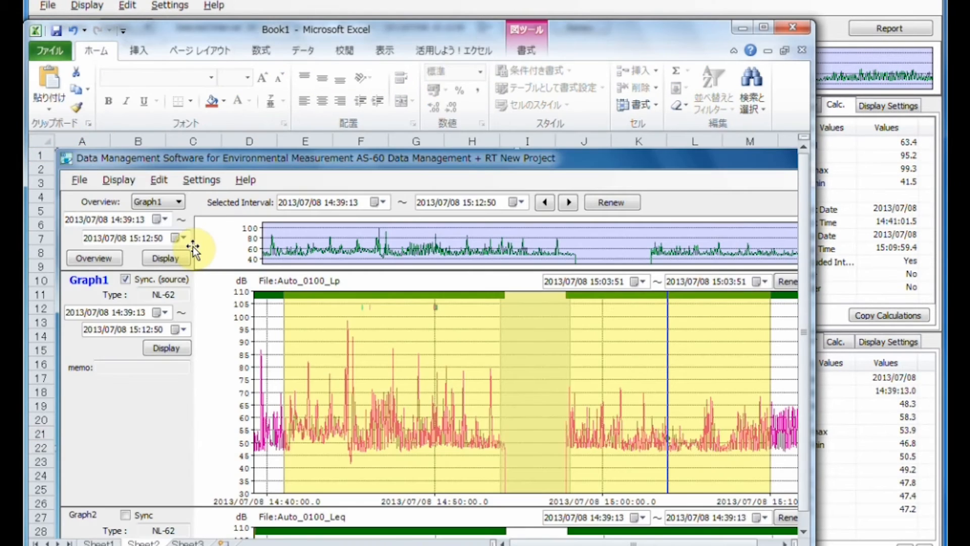